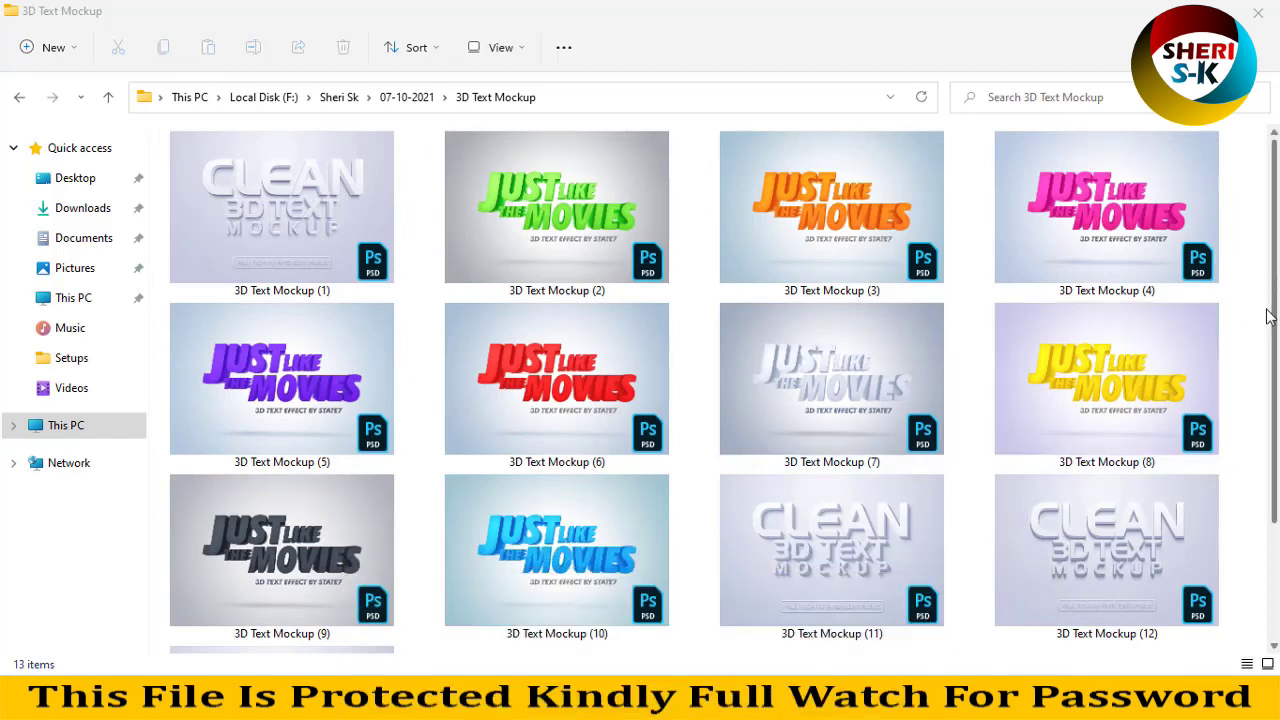
Browse the mockup files and select CLEAN 3D Text Mockup (1).
click(540, 261)
scroll(530, 300, down, 2)
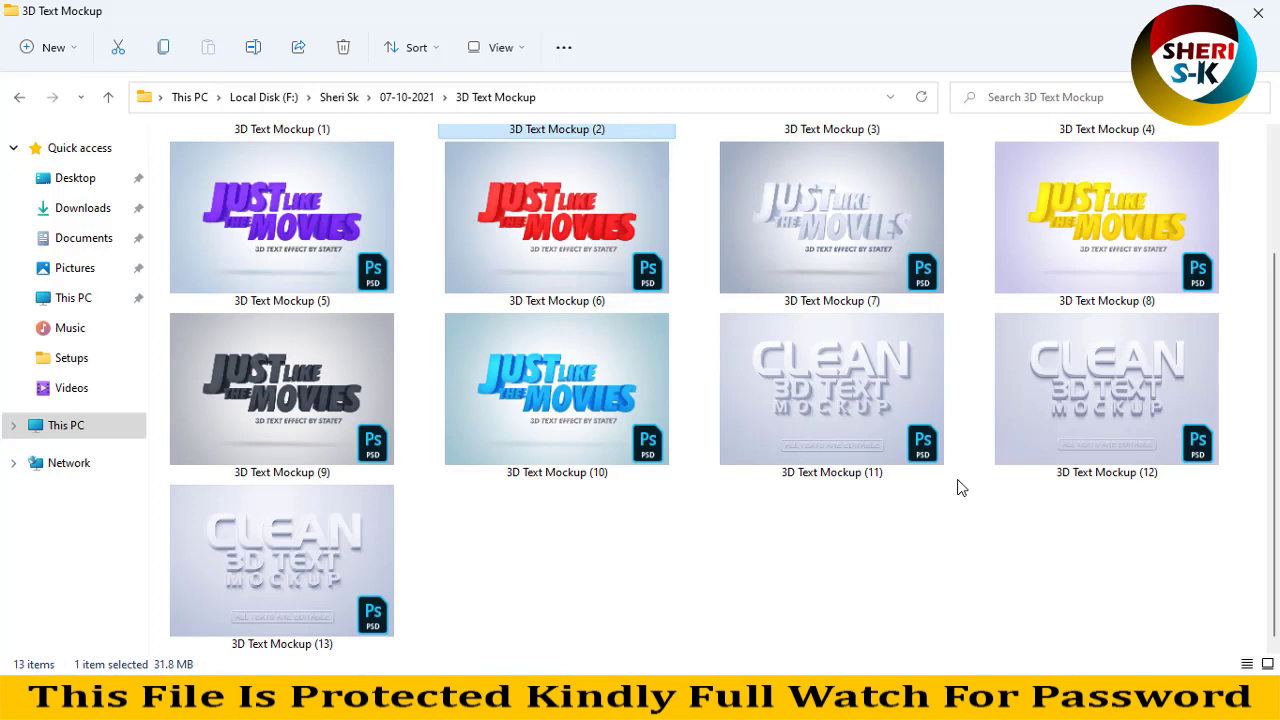
scroll(815, 478, up, 2)
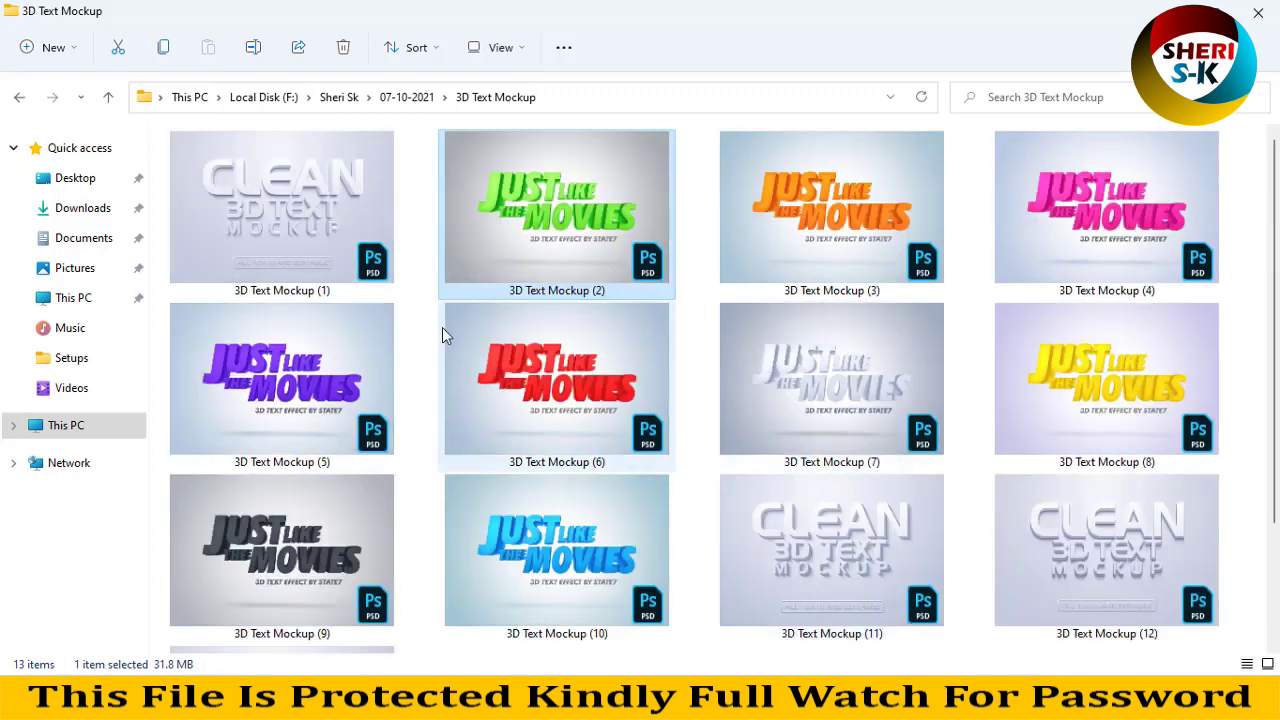
click(346, 234)
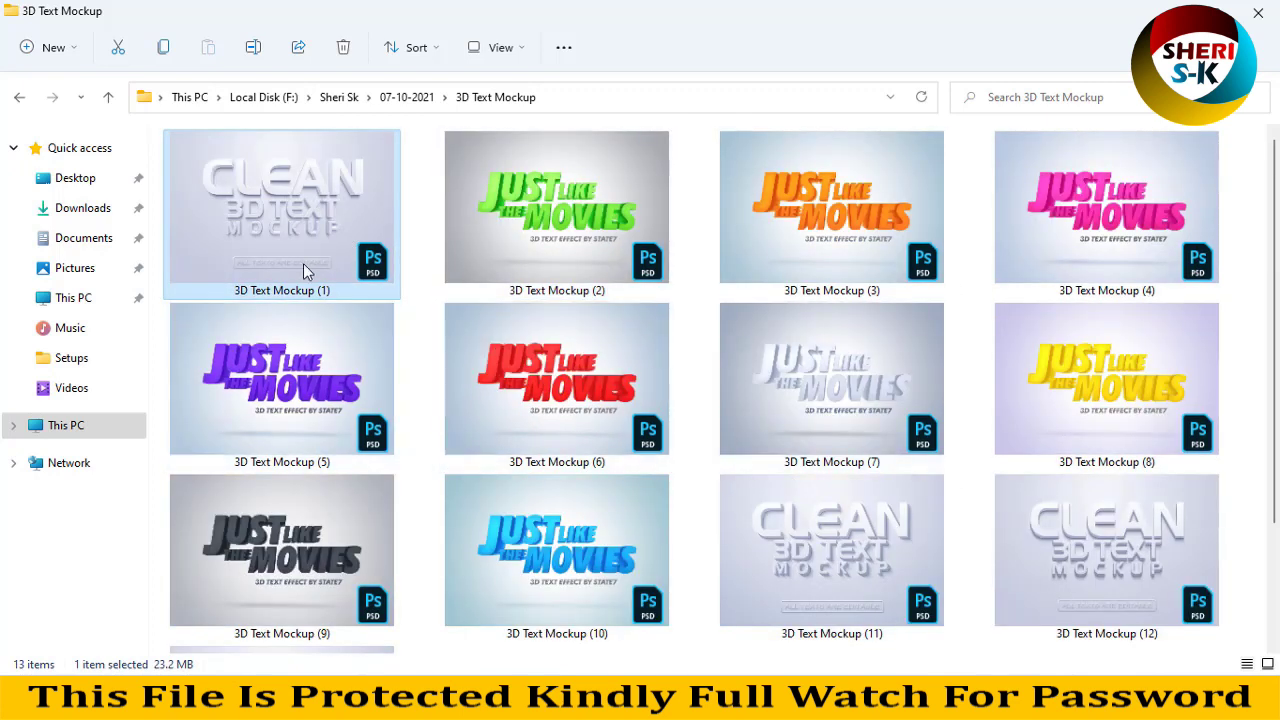
right_click(352, 242)
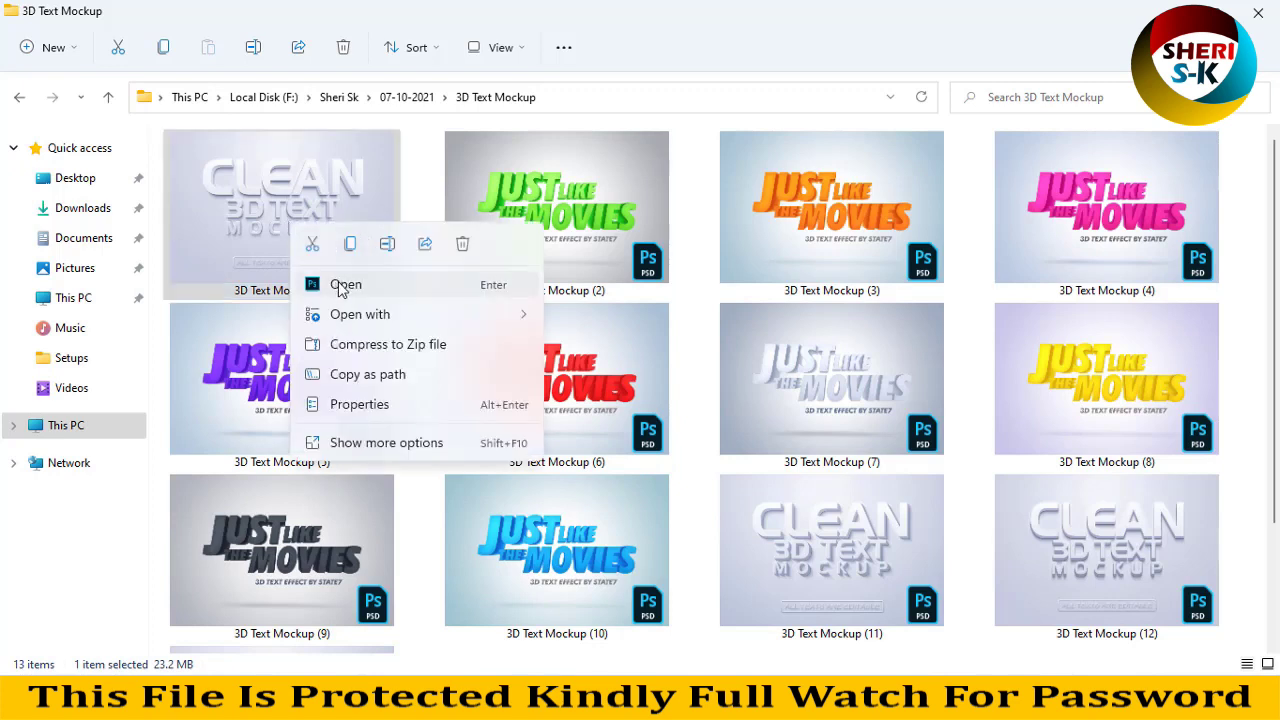
click(264, 229)
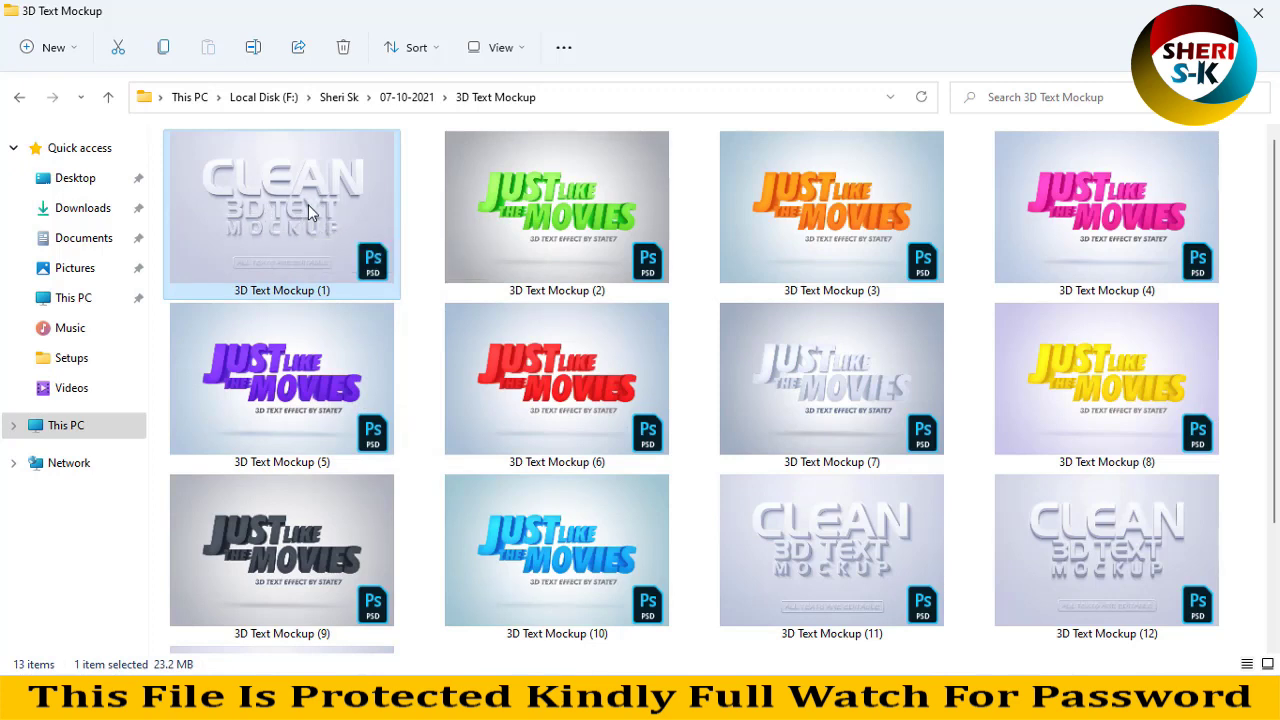
Compare 3D Text Mockups (11), (12) and (6), then settle on 3D Text Mockup (1).
click(829, 527)
click(1088, 541)
scroll(296, 559, down, 2)
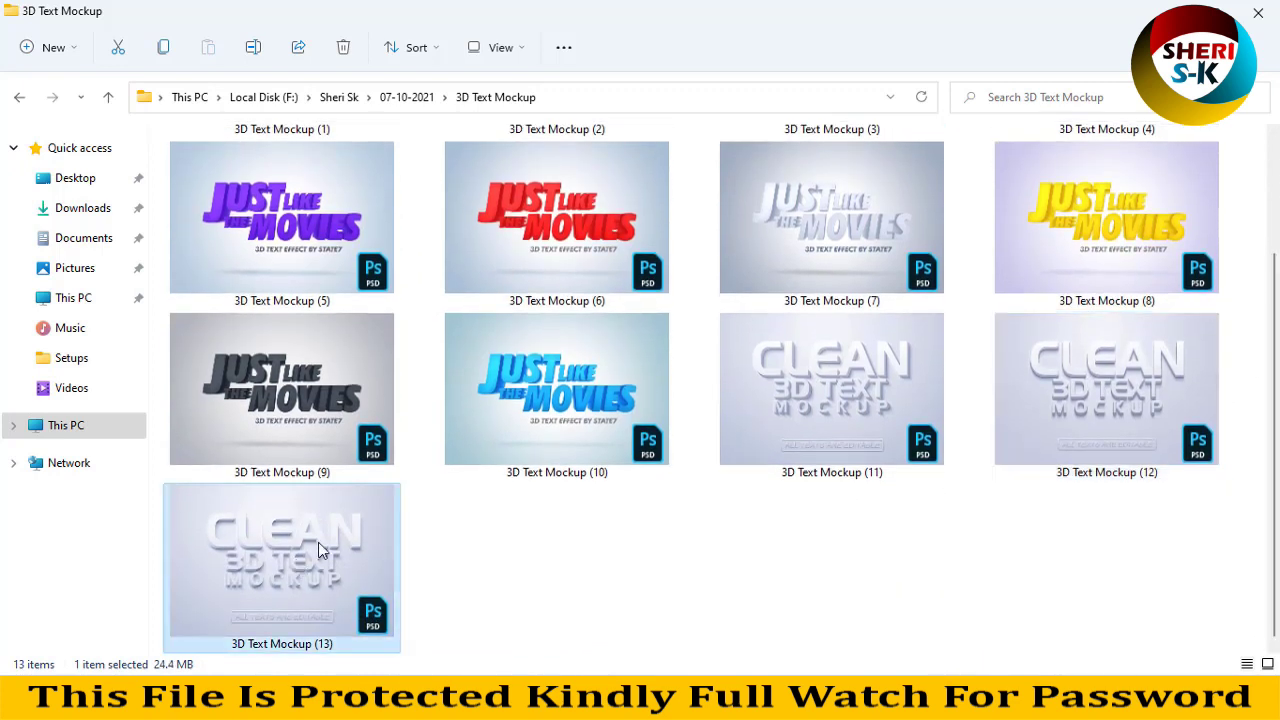
click(927, 410)
scroll(883, 495, up, 2)
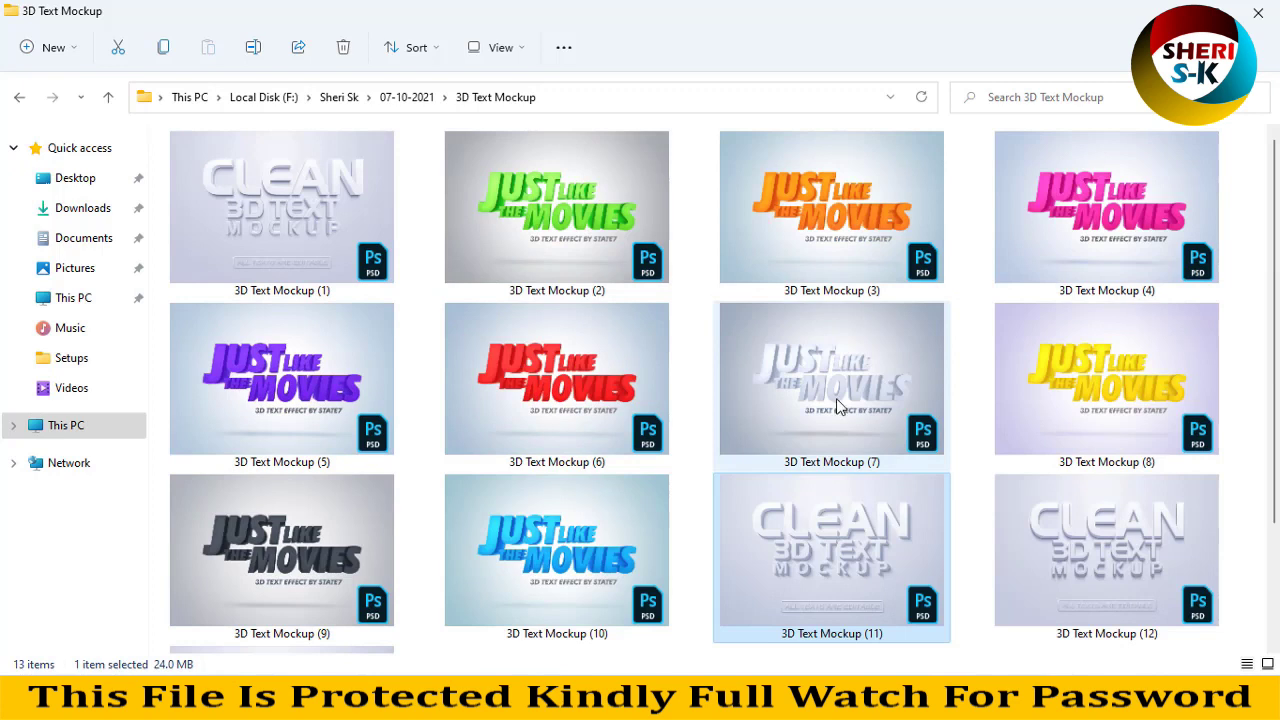
click(562, 400)
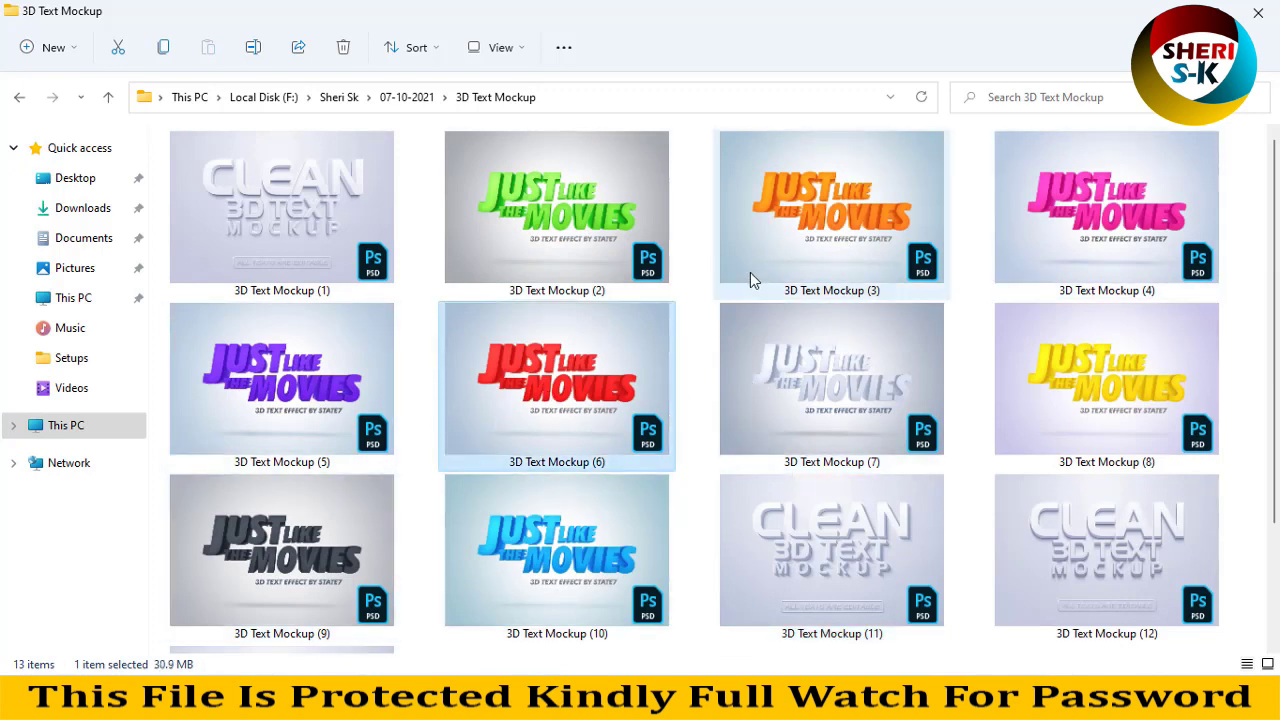
click(290, 258)
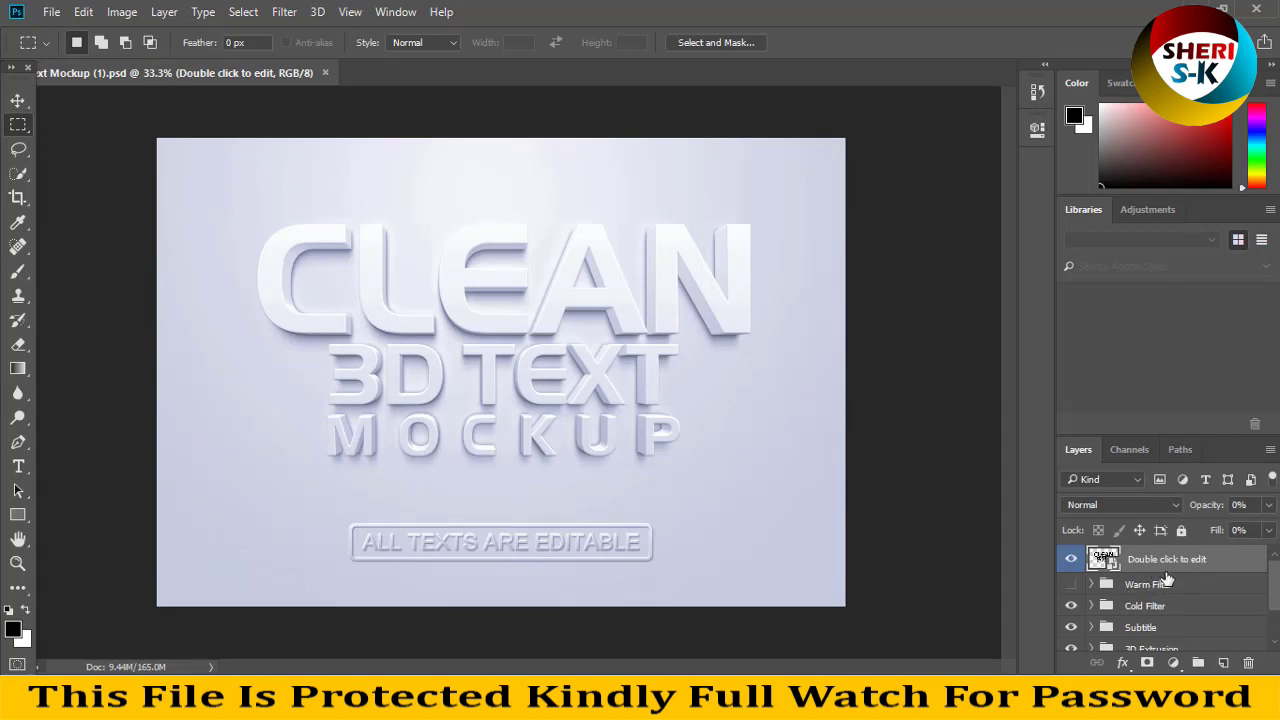
Inspect the Warm Filter, Subtitle, 3D Extrusion, Shadow and Background layer groups.
click(1157, 588)
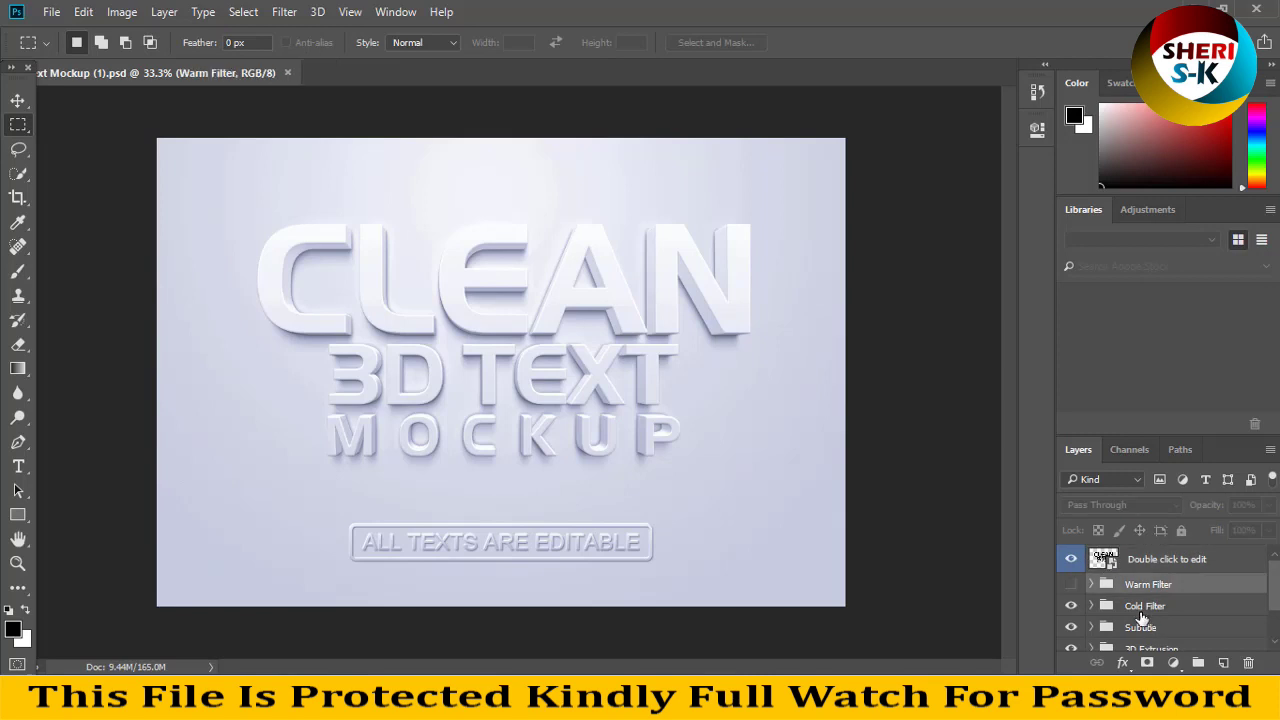
drag(1277, 593, 1277, 621)
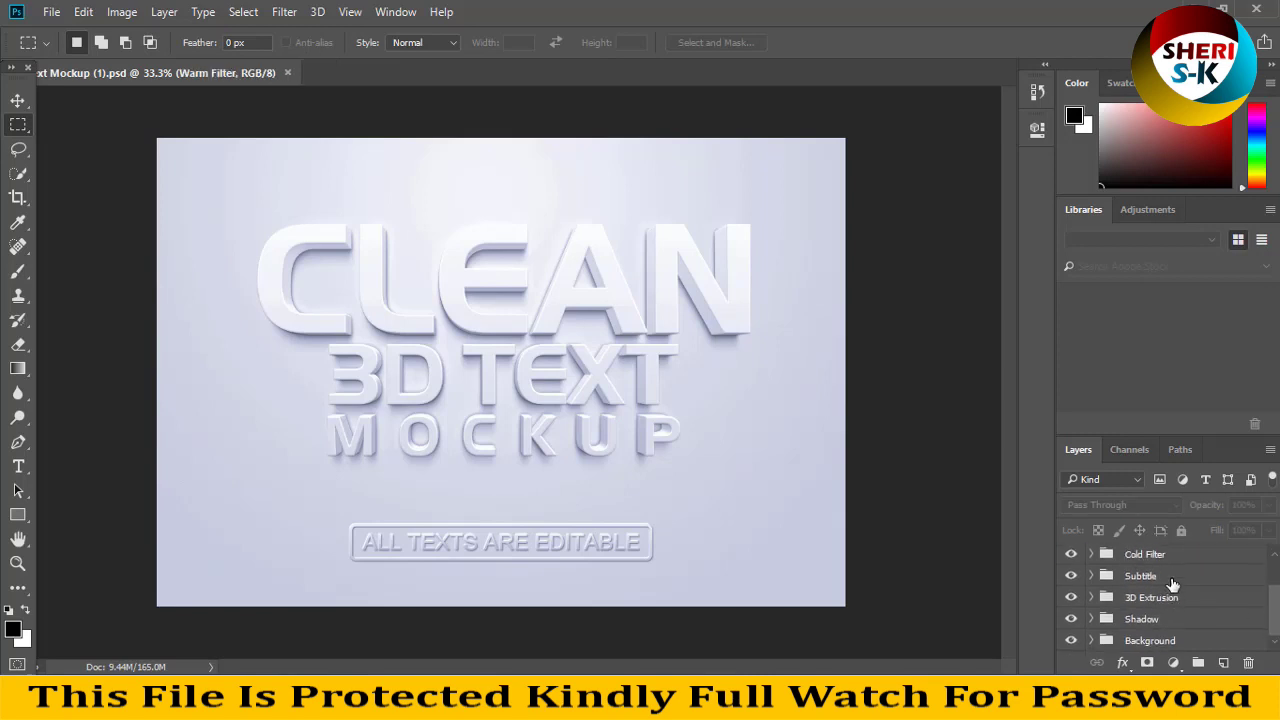
click(1172, 584)
click(1168, 598)
click(1165, 620)
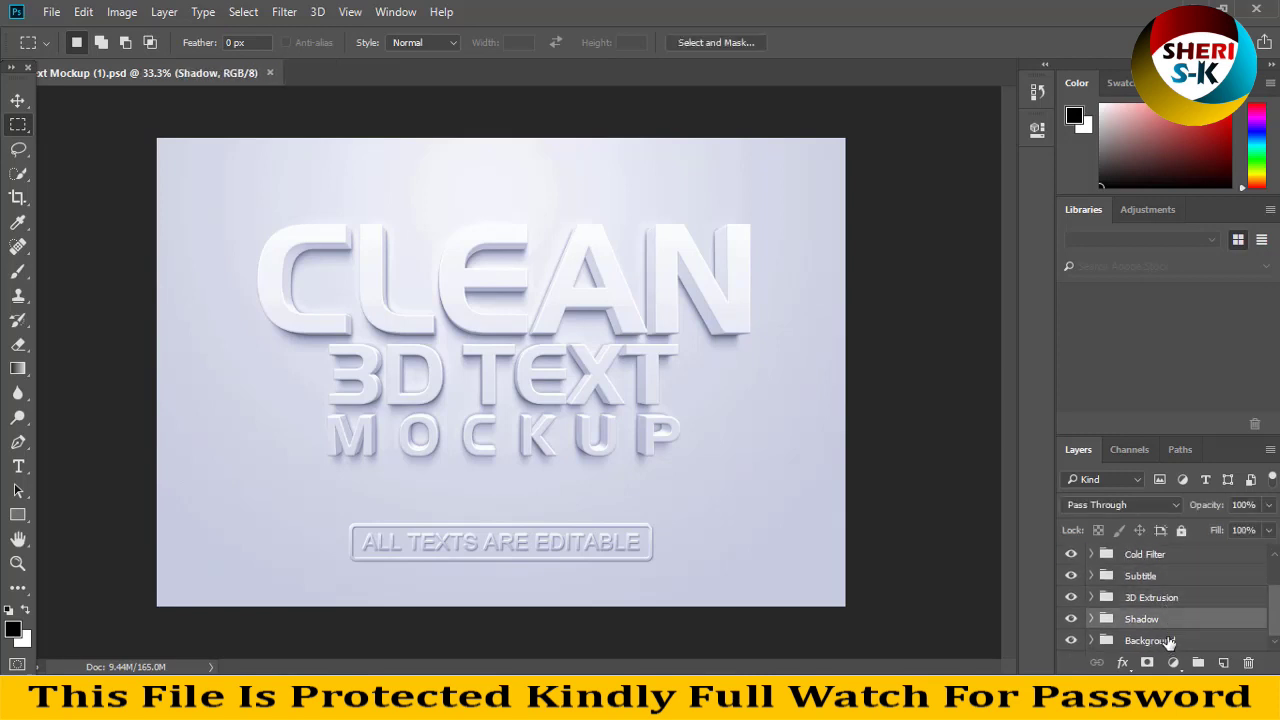
click(1160, 640)
Hide the Subtitle group's ALL TEXTS ARE EDITABLE plate and expand the Background group.
click(1080, 580)
click(1074, 578)
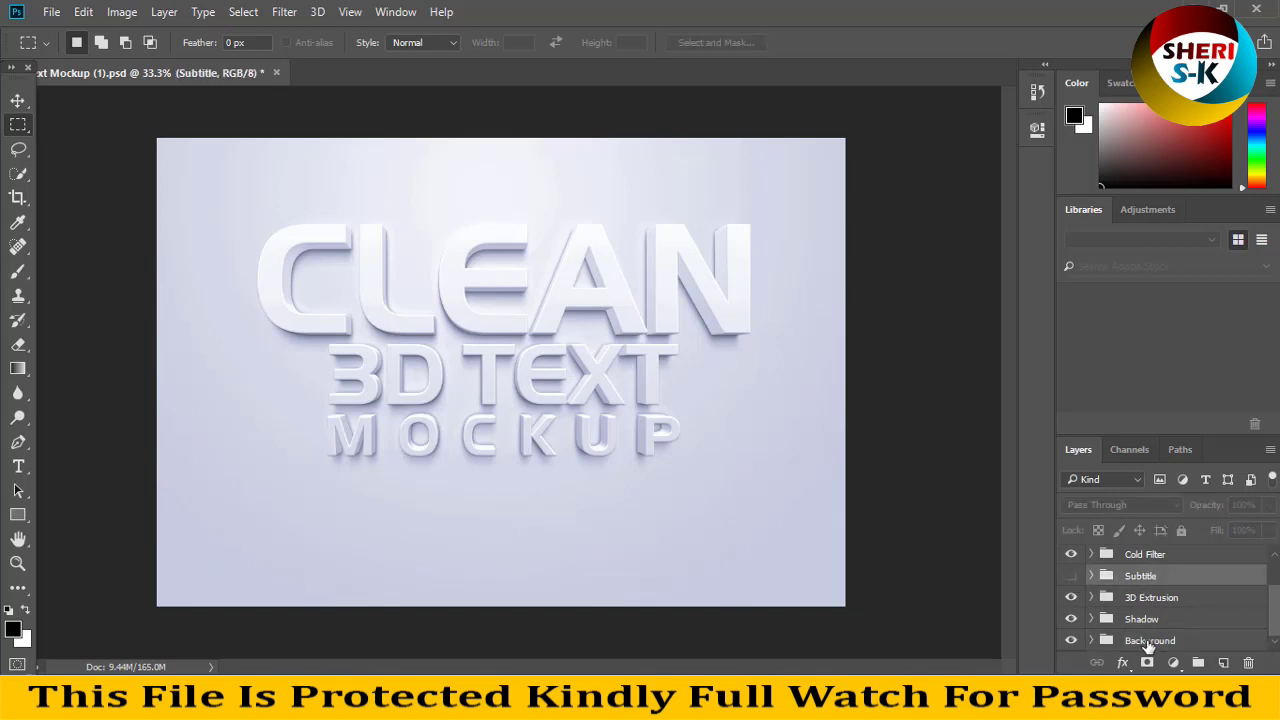
click(1147, 645)
click(1091, 640)
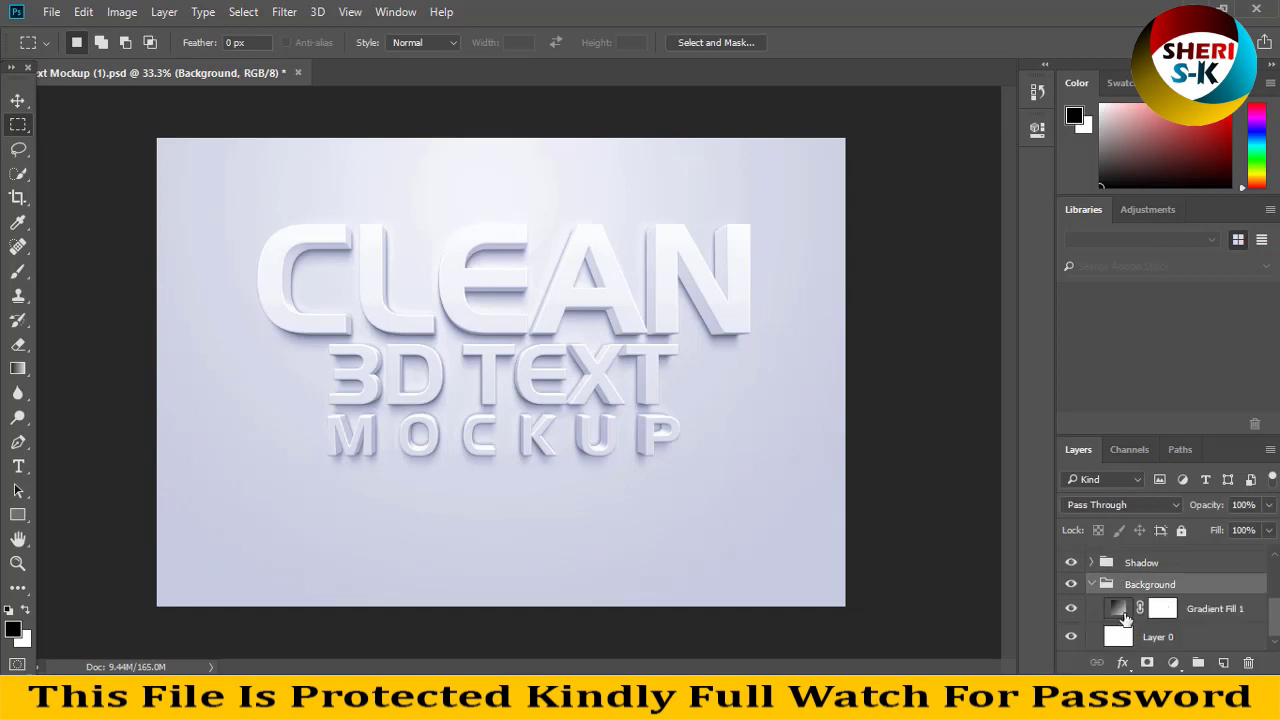
click(1119, 617)
double_click(1119, 610)
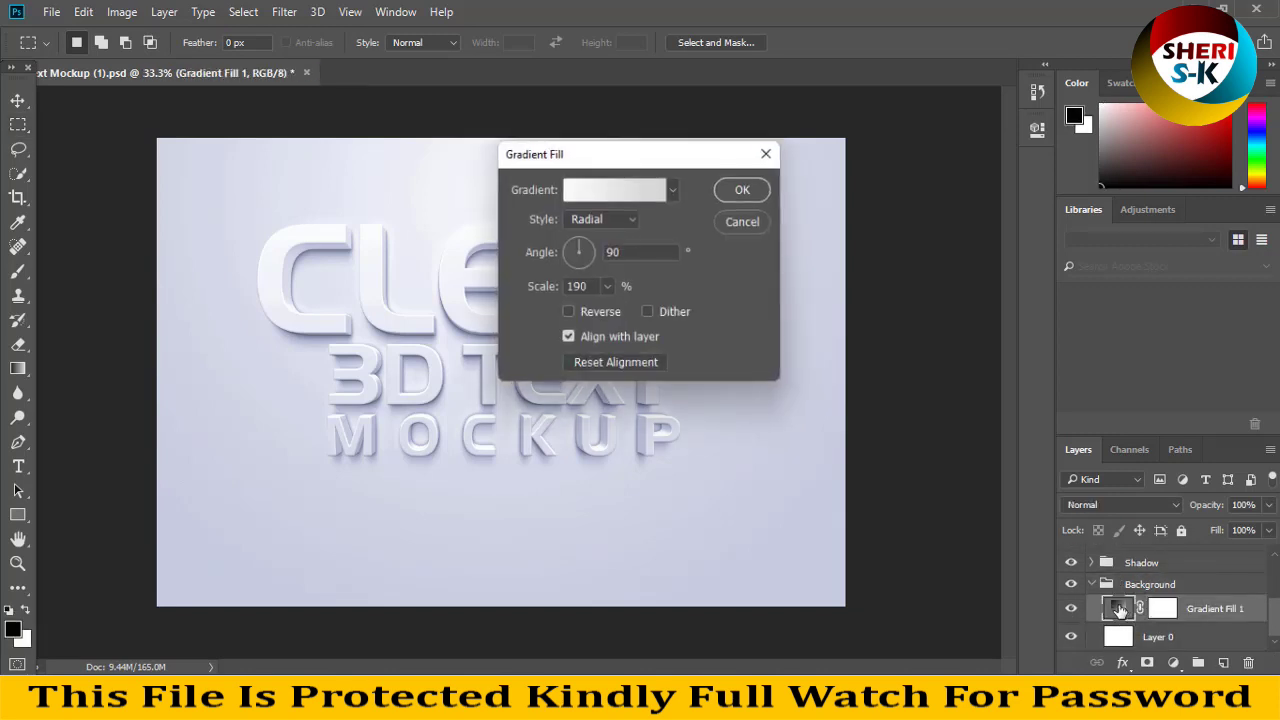
drag(683, 160, 1002, 171)
click(993, 201)
click(935, 240)
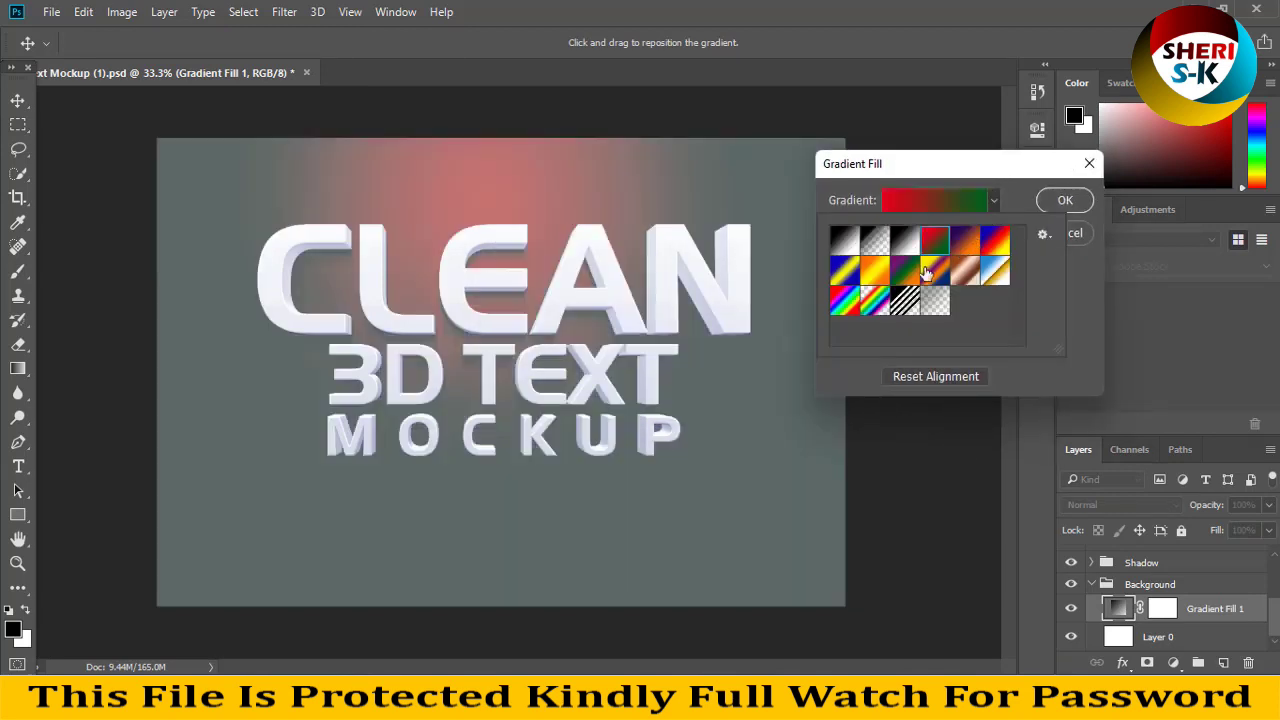
click(895, 278)
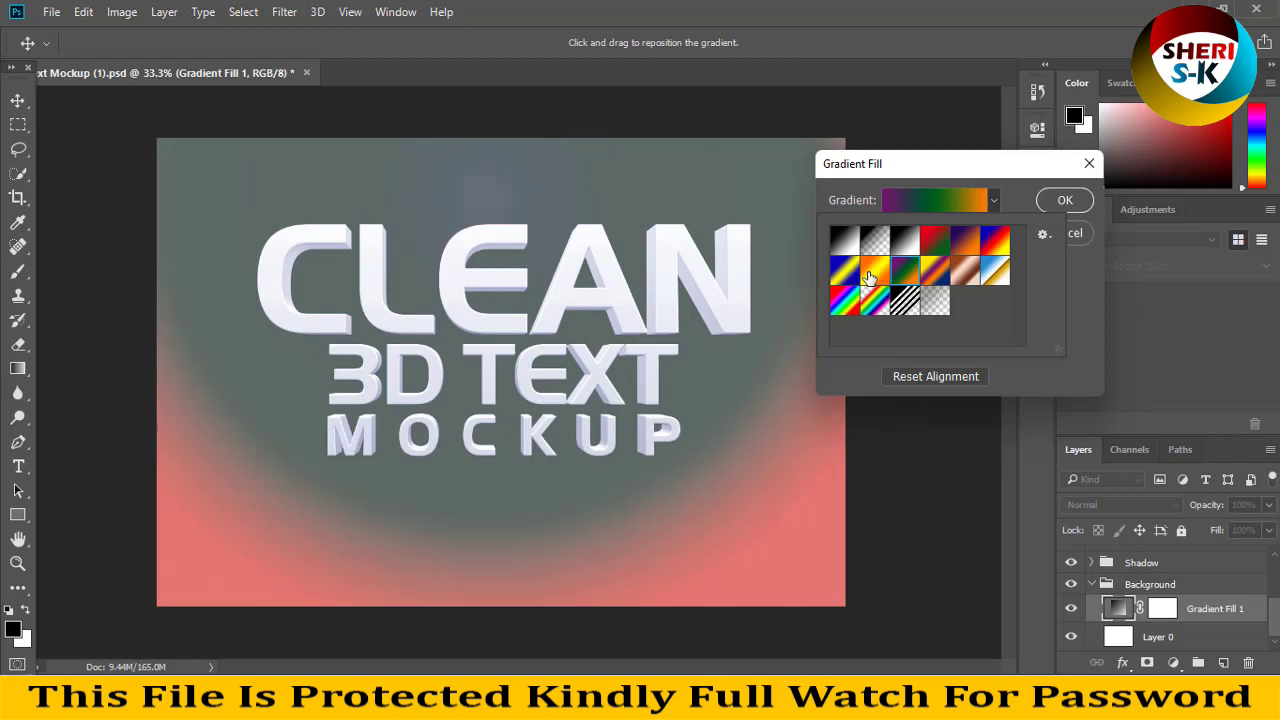
click(866, 281)
click(1074, 234)
click(1074, 234)
scroll(1277, 628, up, 10)
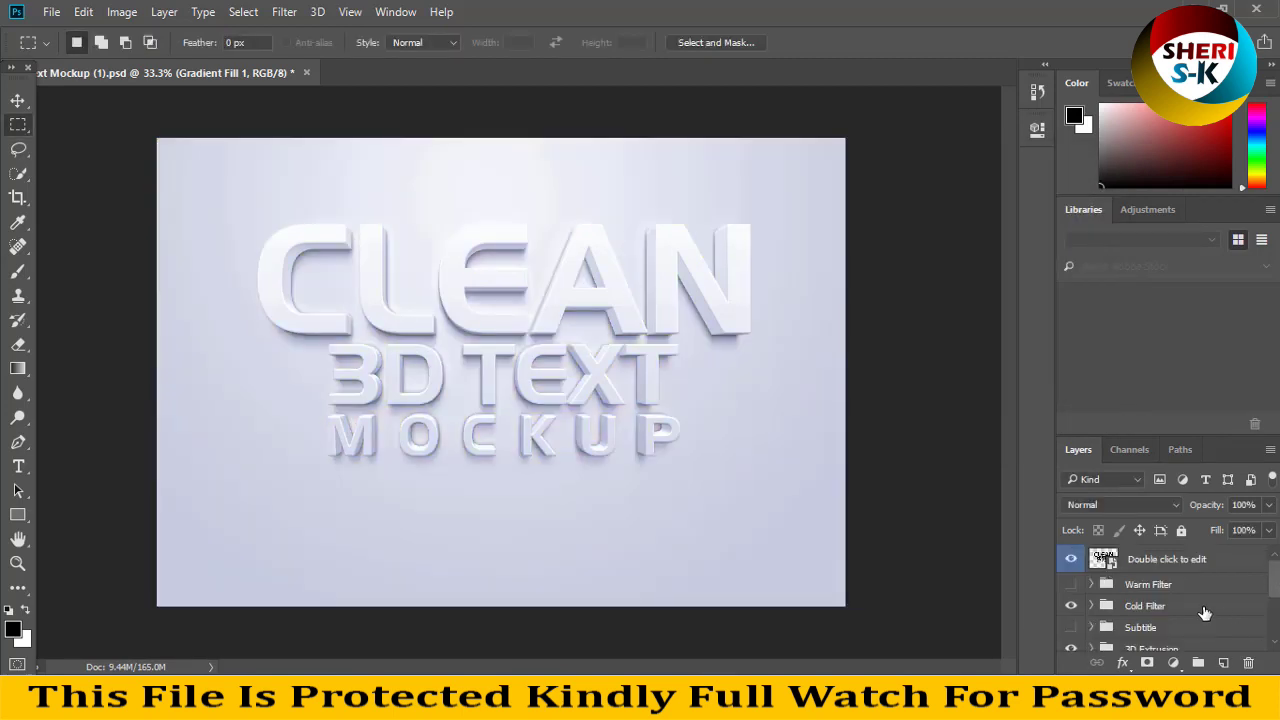
Open Mockup.psb, add an empty Layer 1, and delete the Typography, CLEAN and MOCKUP layers.
double_click(1103, 559)
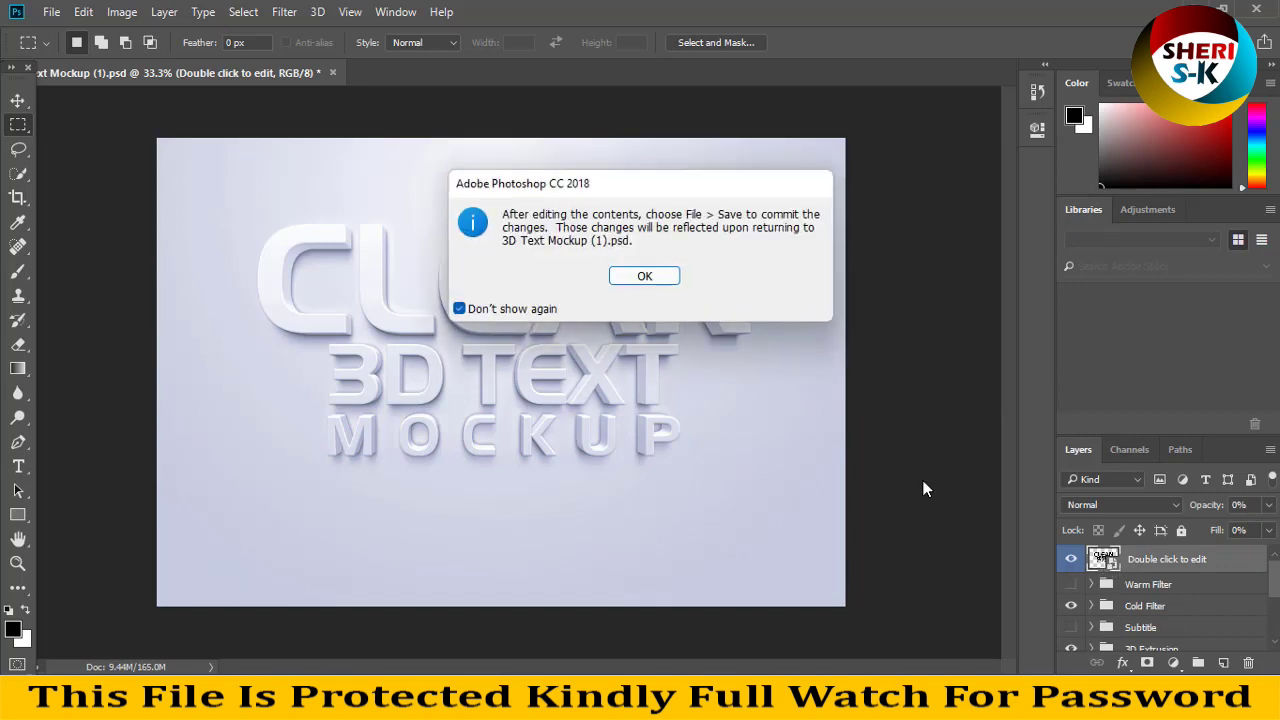
click(644, 276)
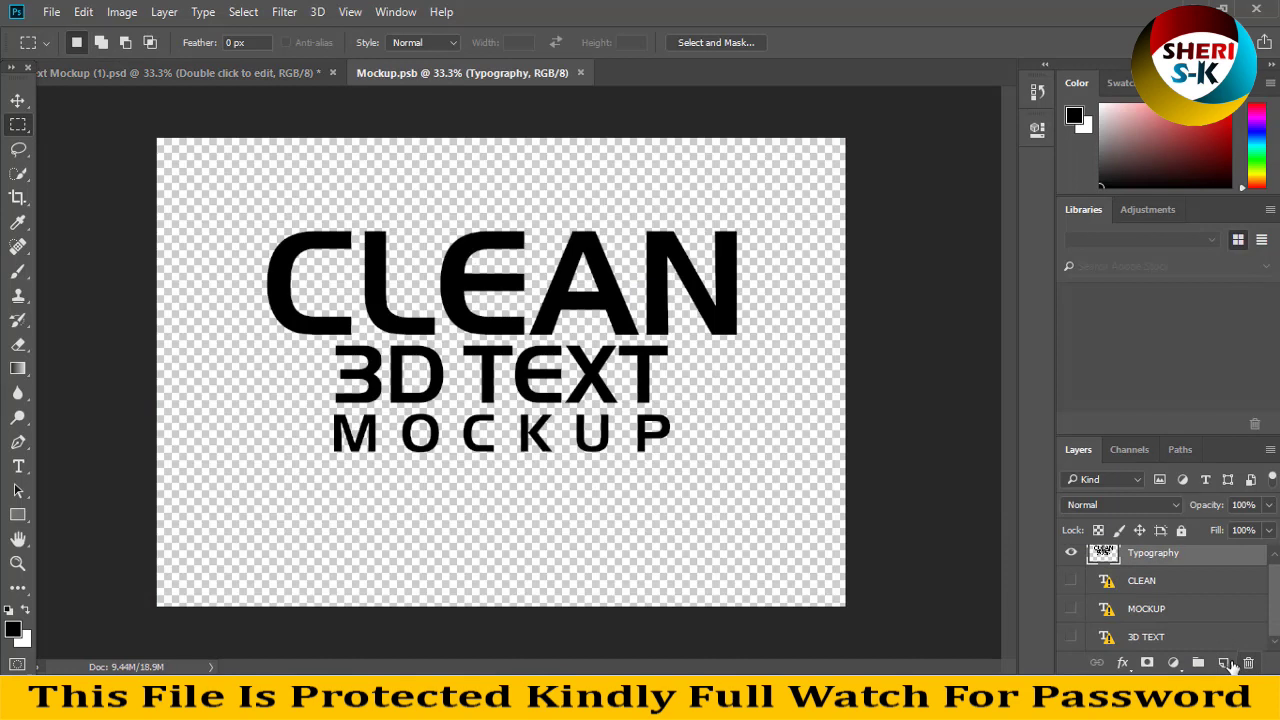
click(1223, 663)
click(1165, 597)
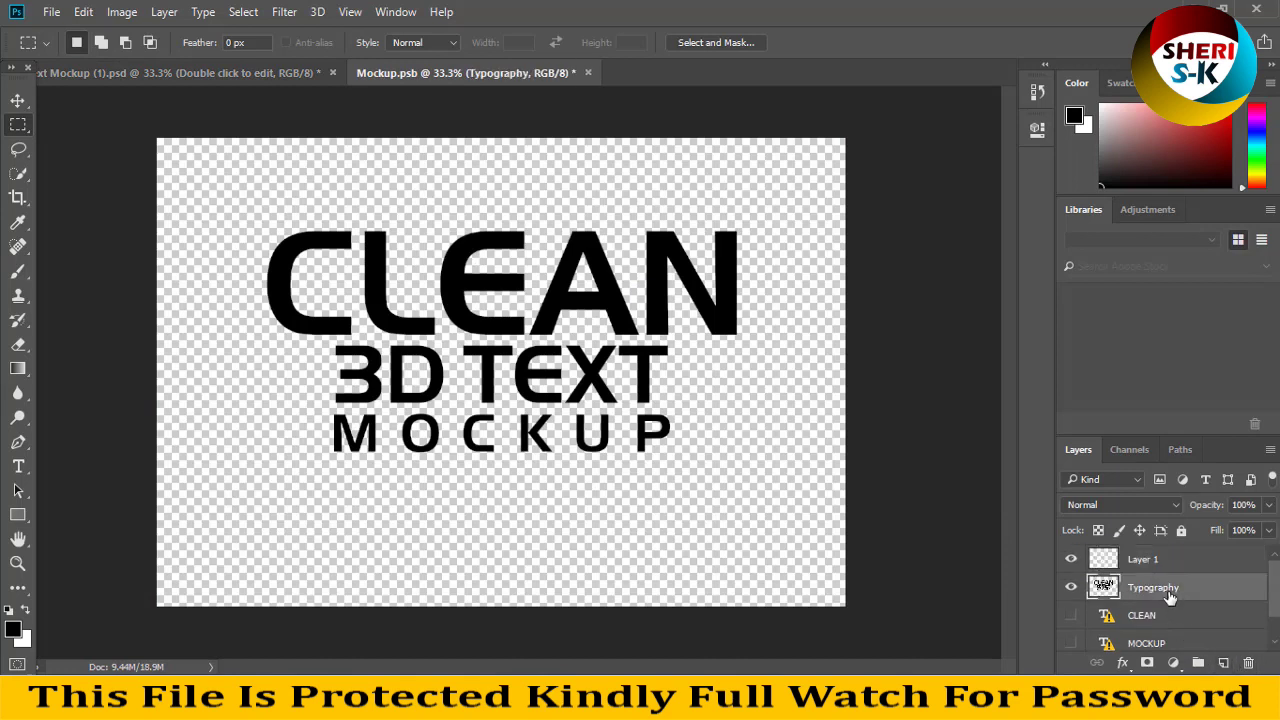
key(ctrl+shift+g)
key(Delete)
key(Delete)
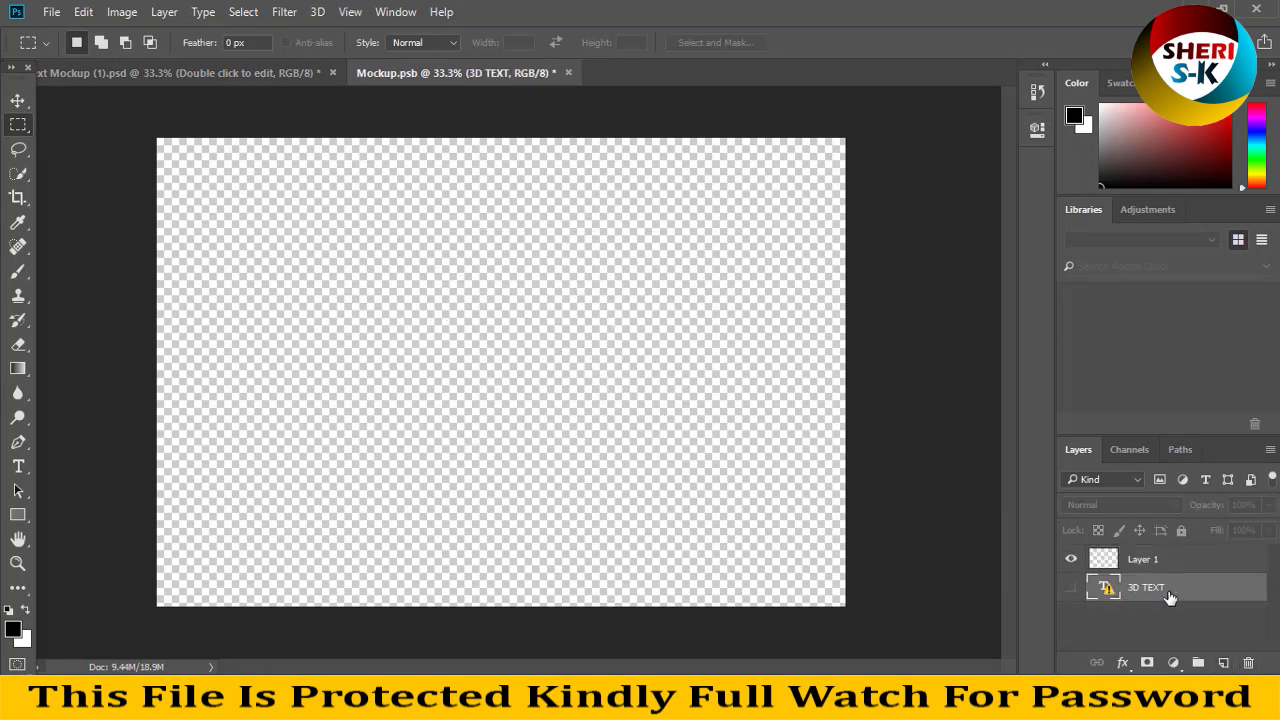
key(Delete)
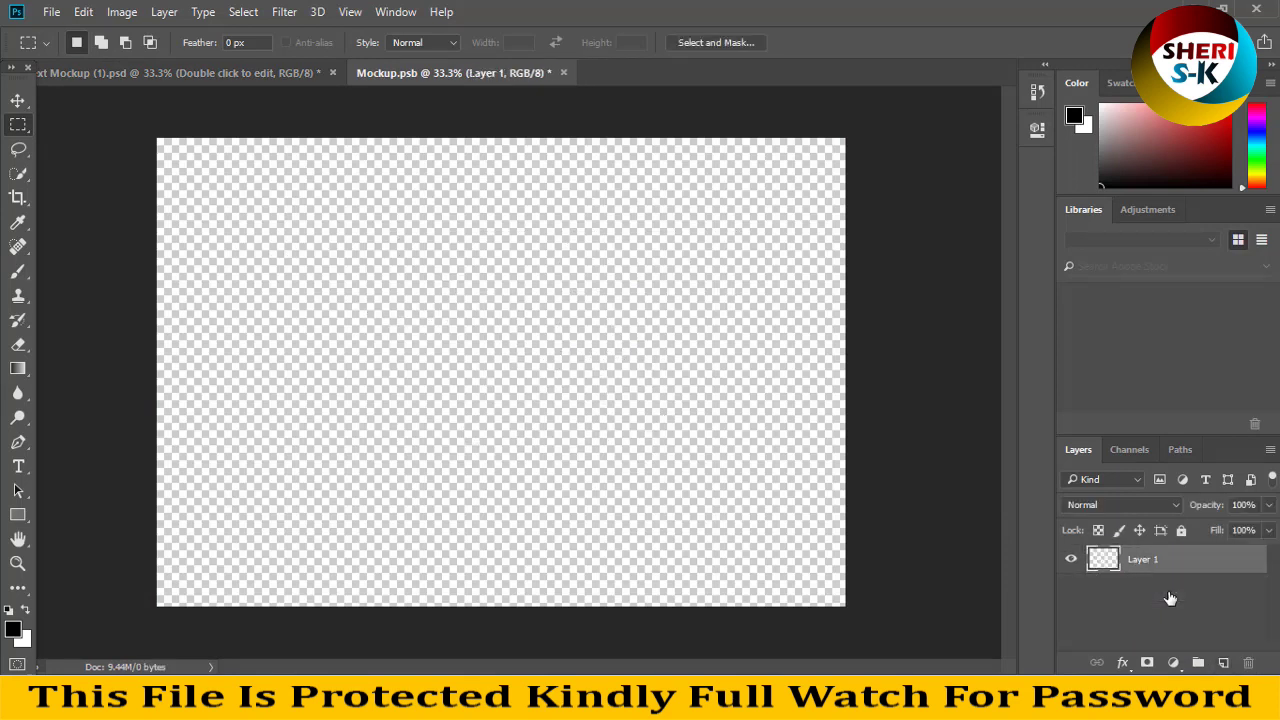
Type left-aligned 'SHERI SK' on the Mockup.psb canvas and select all of it.
click(18, 466)
click(268, 335)
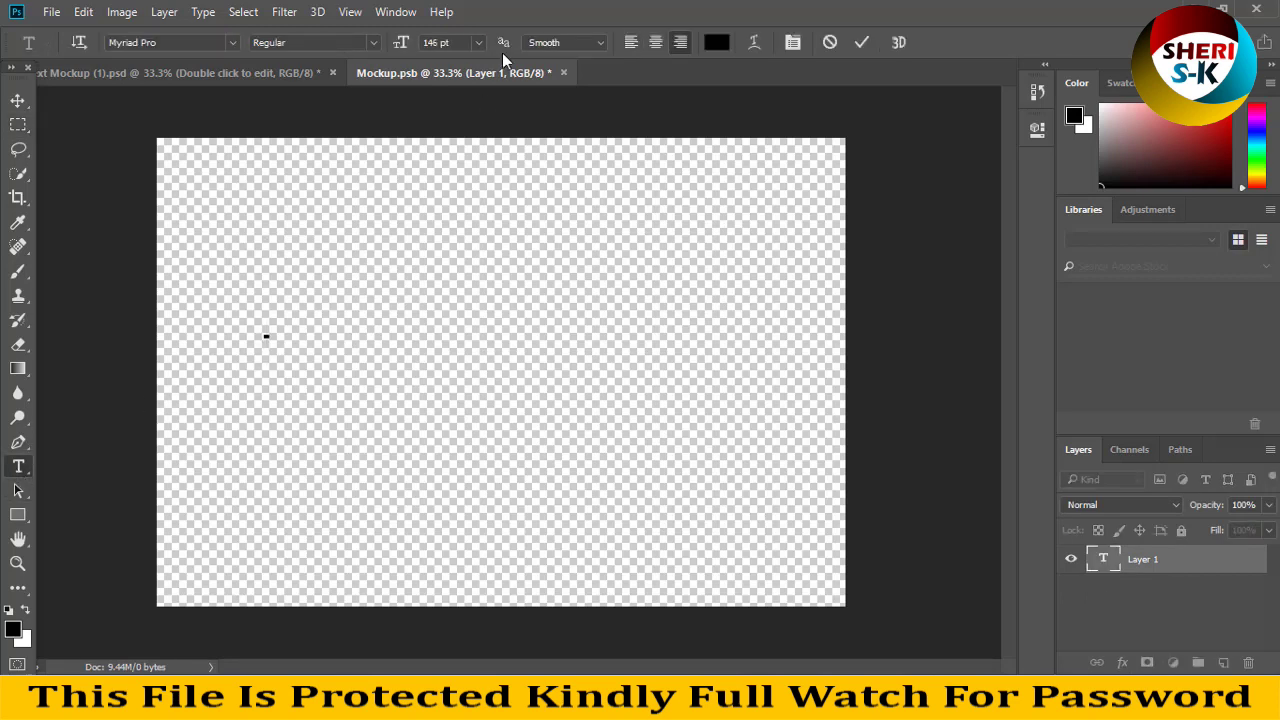
text(SH)
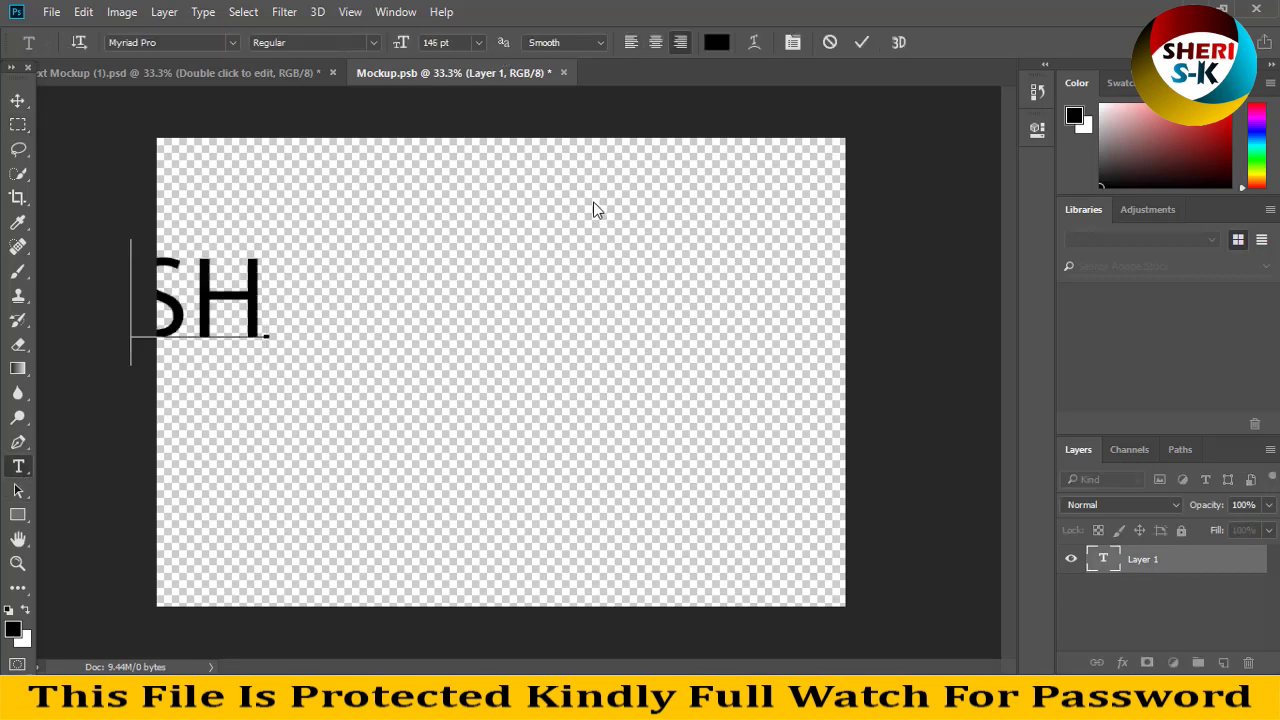
text(ERI)
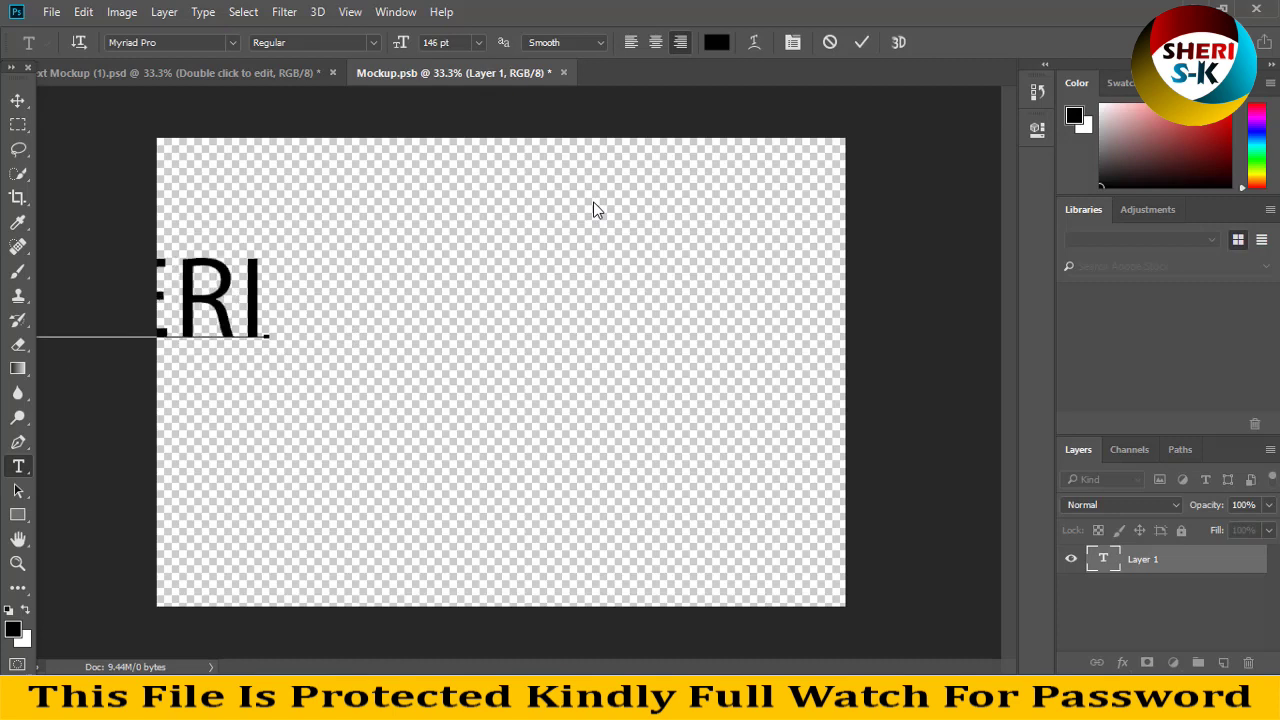
text( SK)
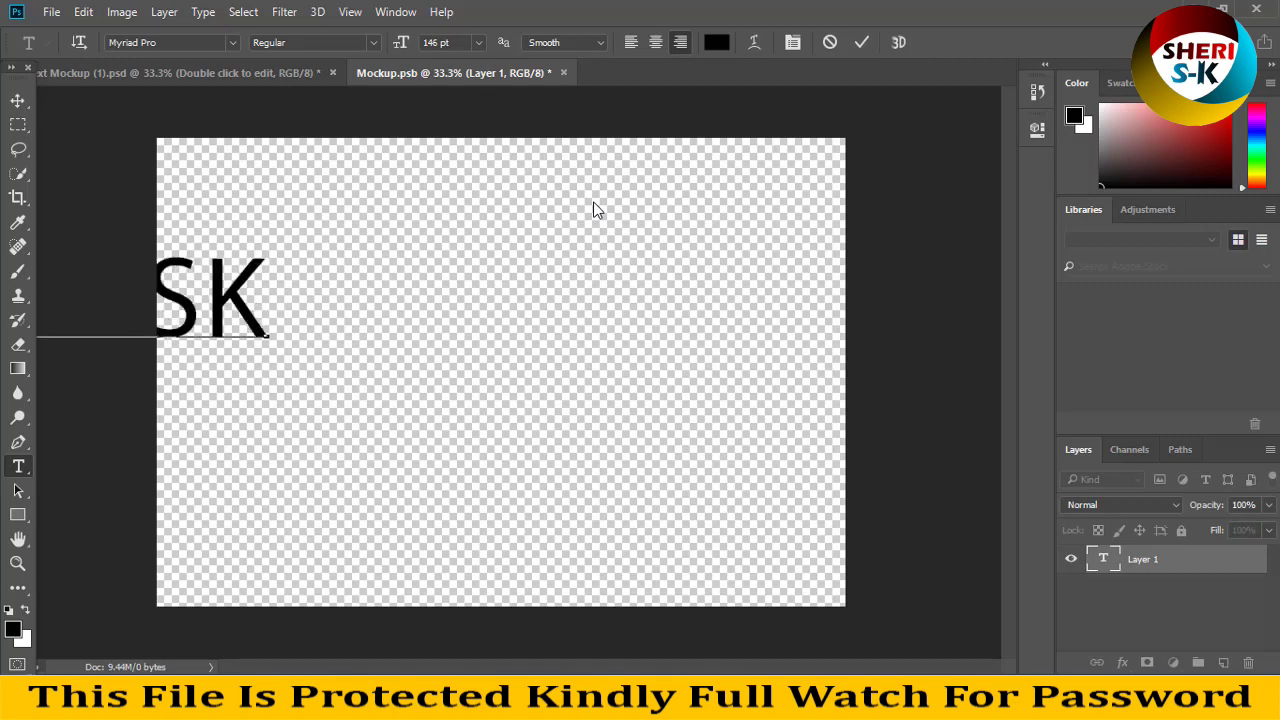
click(629, 42)
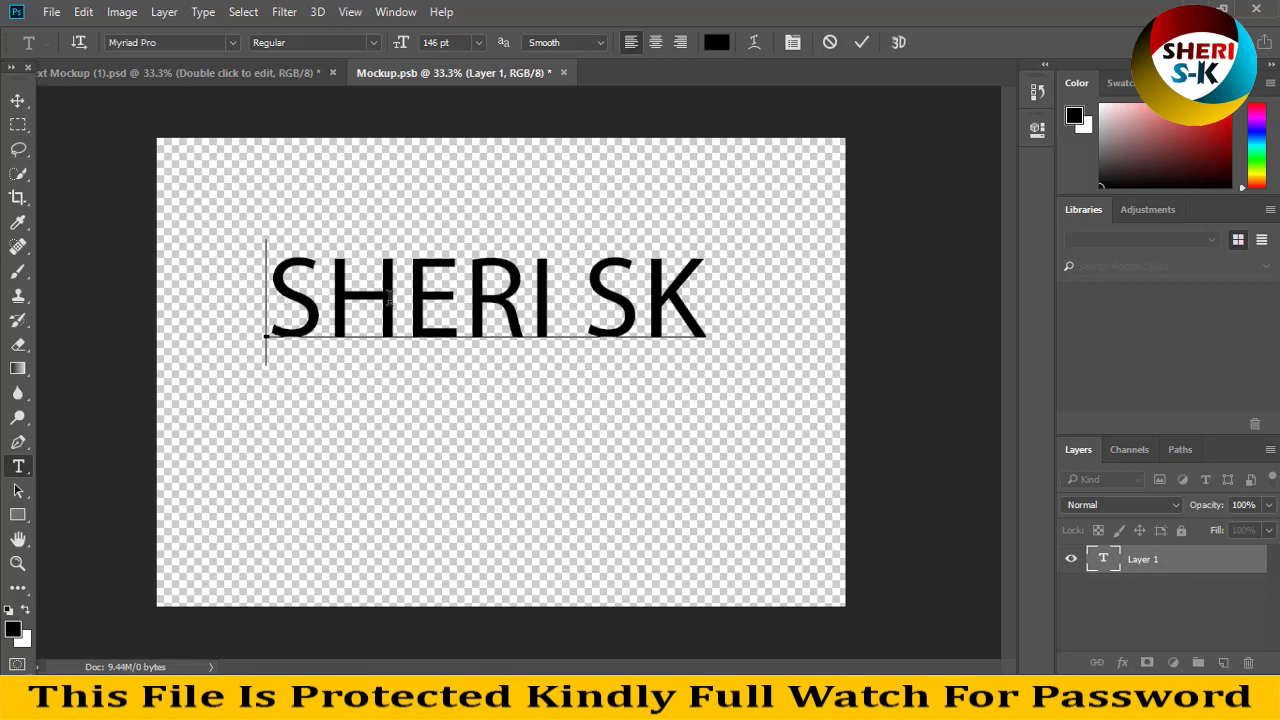
key(ctrl+a)
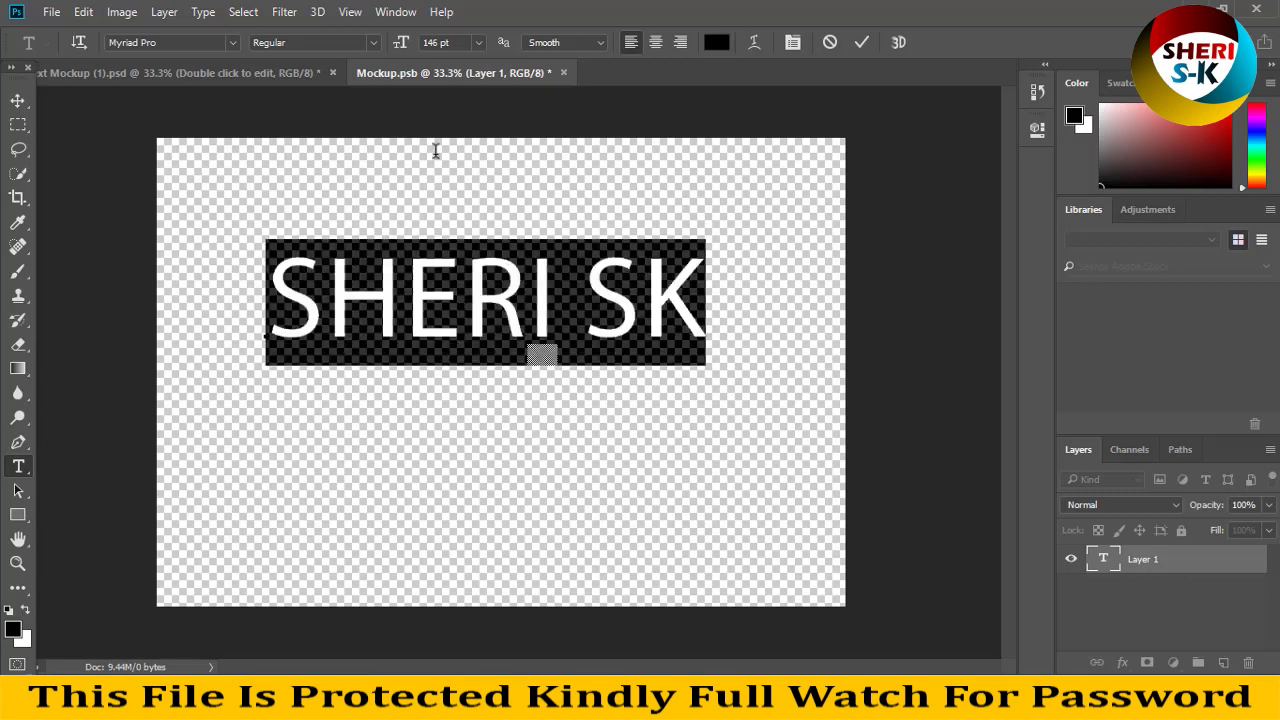
Change the SHERI SK text font to Impact and commit the edit.
click(233, 43)
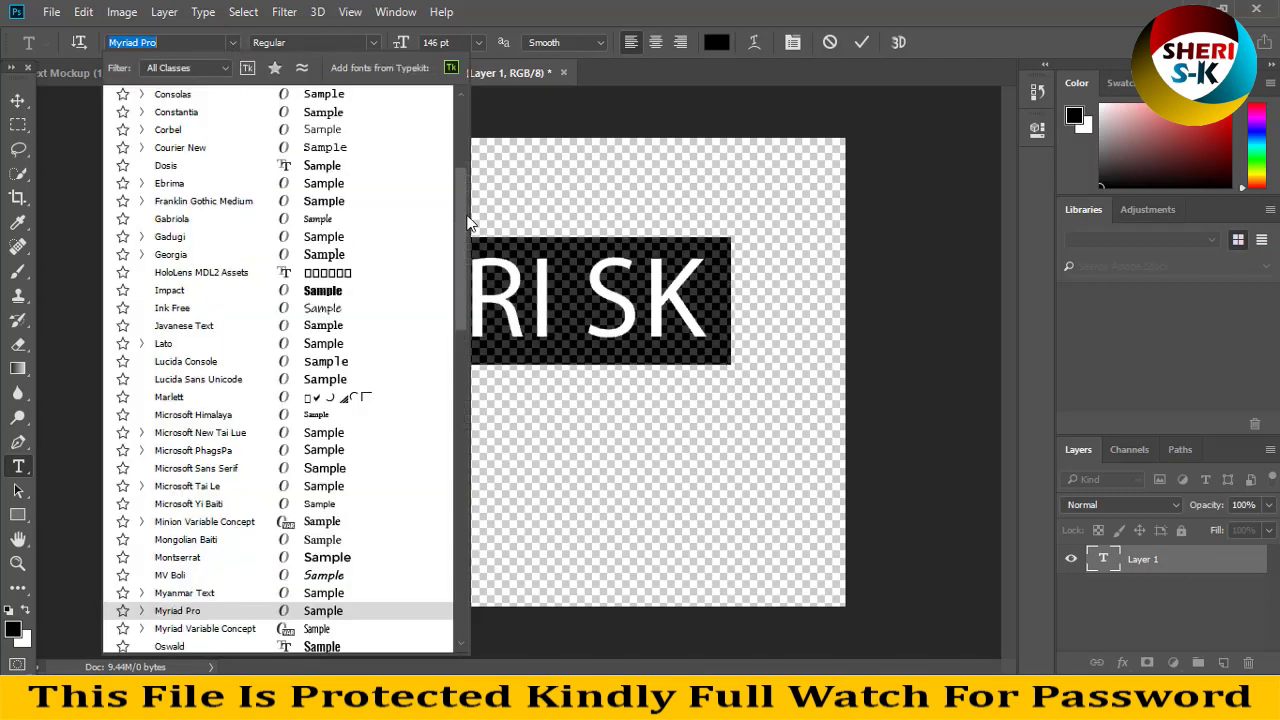
drag(462, 215, 463, 136)
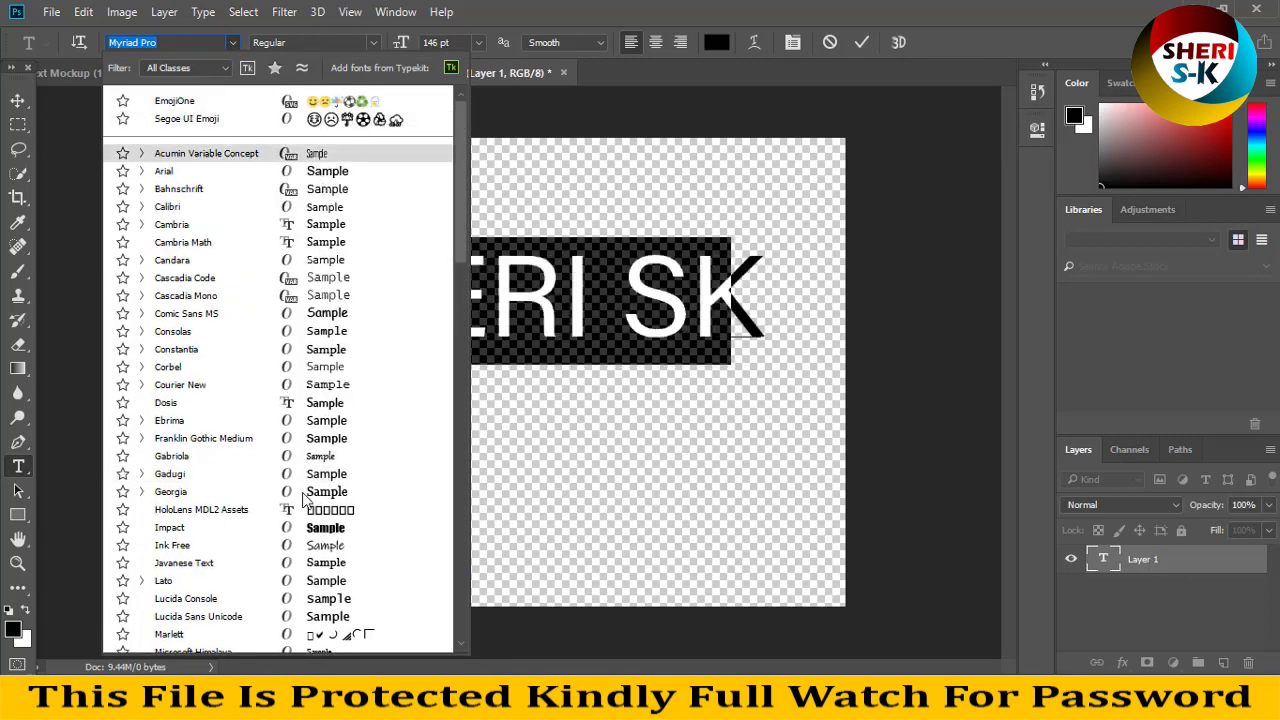
scroll(315, 492, down, 1)
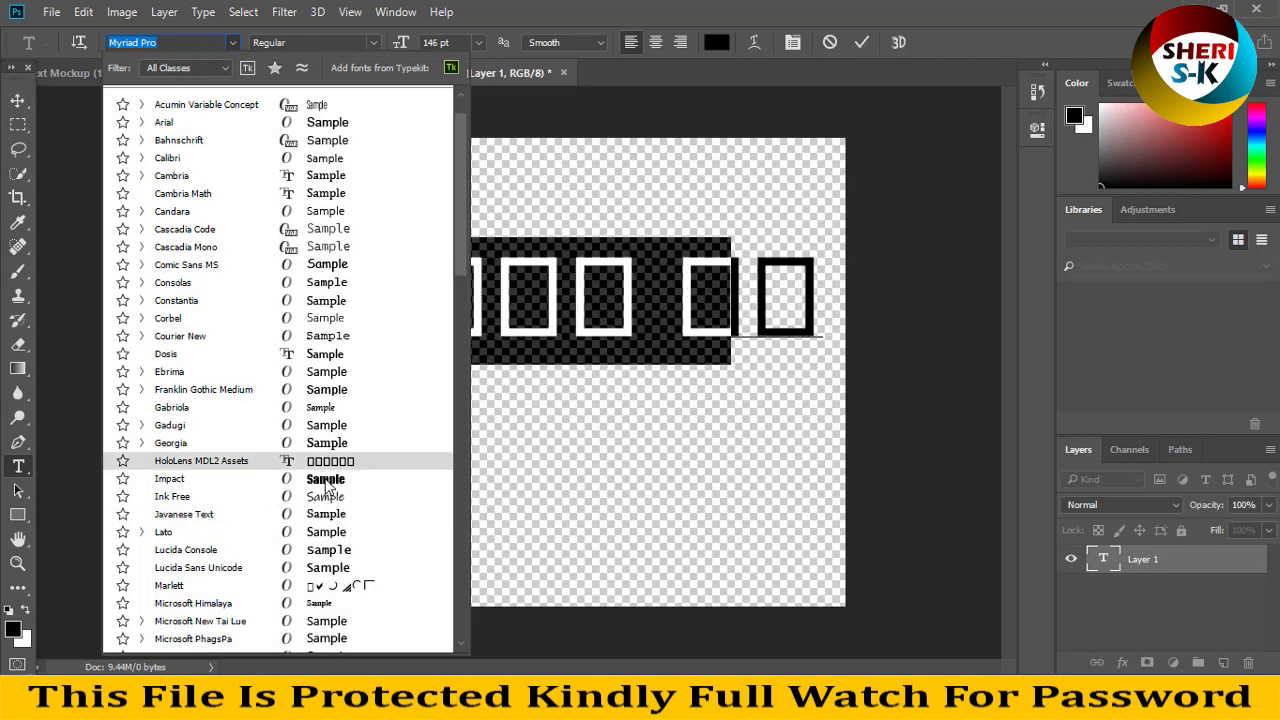
click(325, 480)
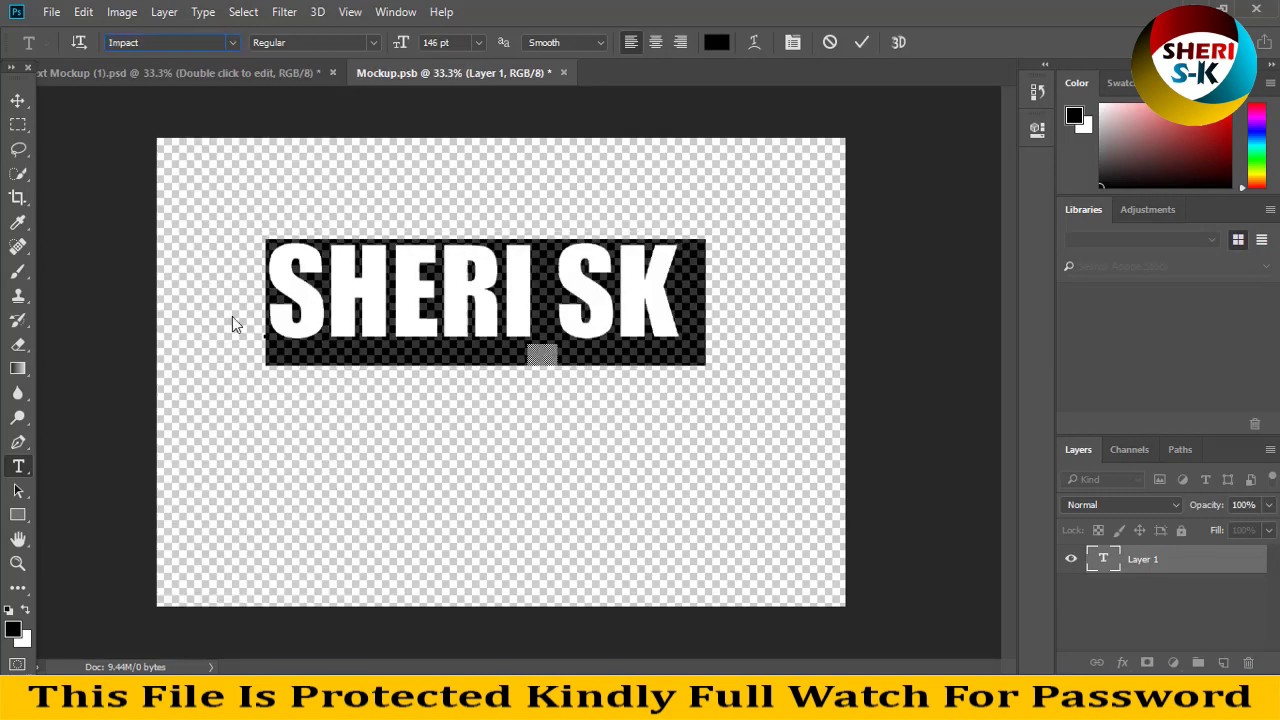
click(18, 124)
Scale the text to about 130%, move it left and down, and save Mockup.psb.
click(17, 101)
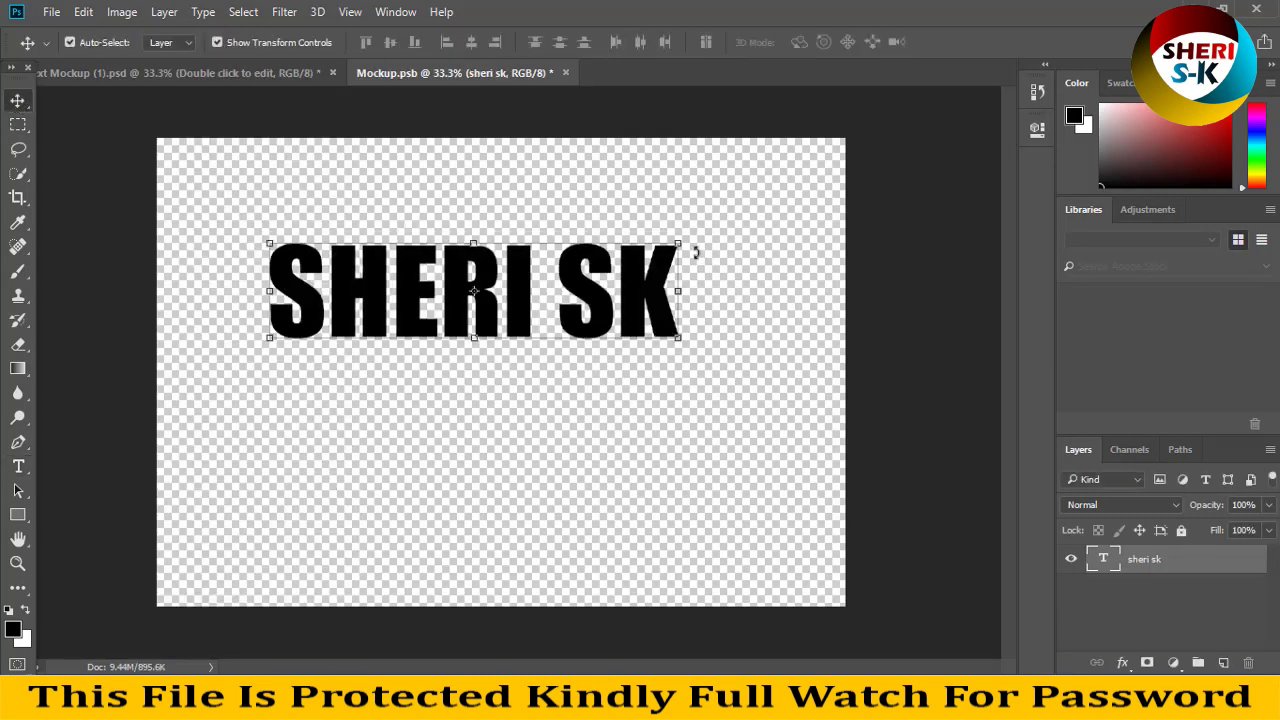
drag(678, 236, 800, 191)
key(Return)
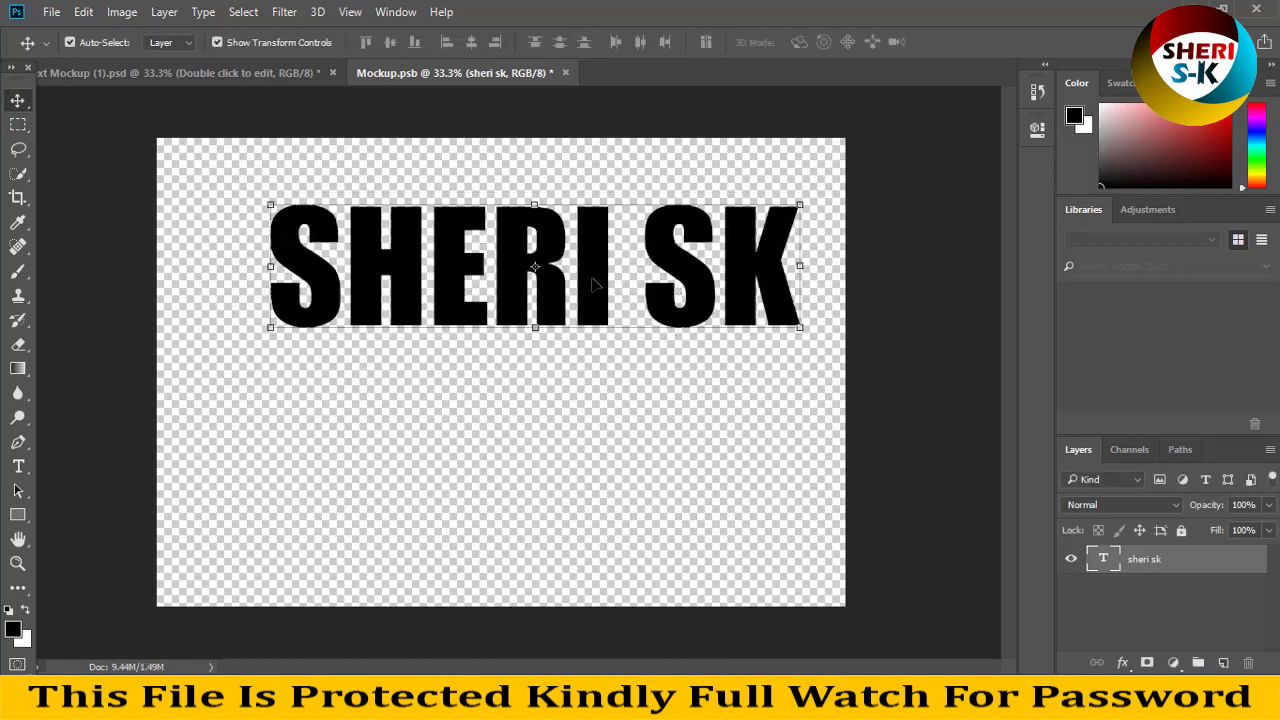
drag(591, 286, 551, 313)
key(ctrl+s)
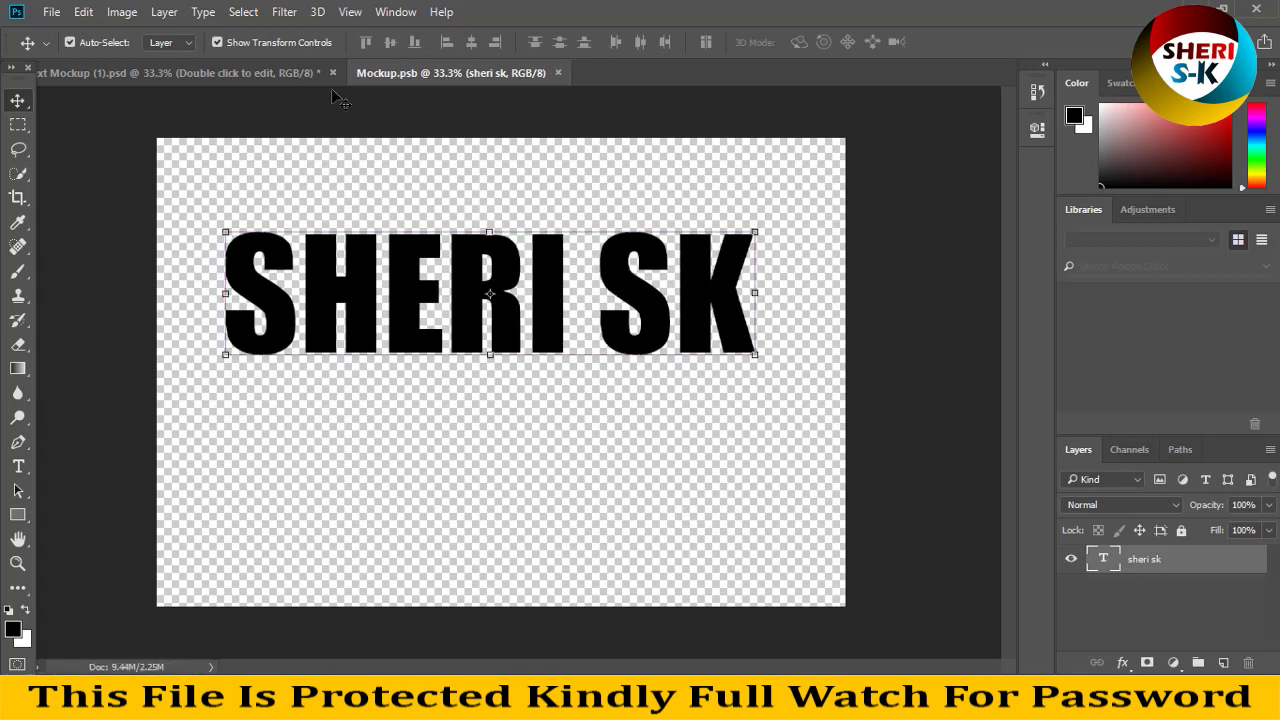
Check the SHERI SK mockup, then close Mockup.psb and 3D Text Mockup (1) without saving.
click(274, 70)
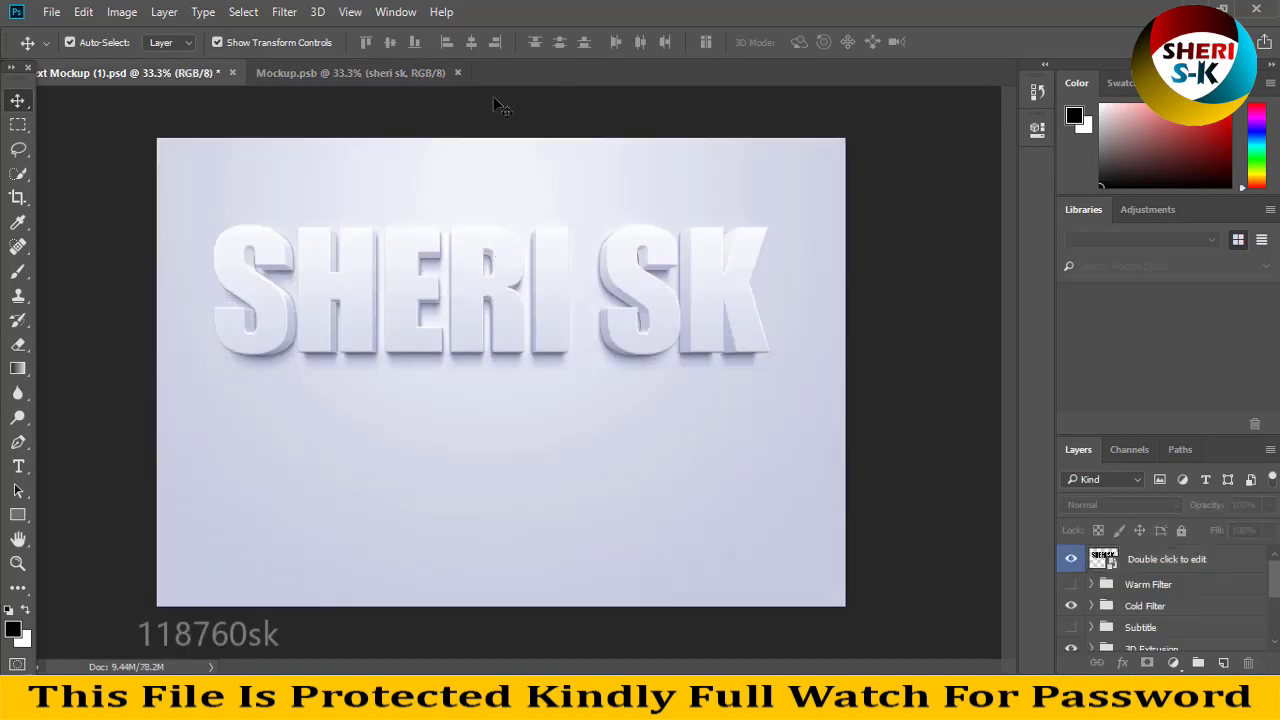
click(458, 73)
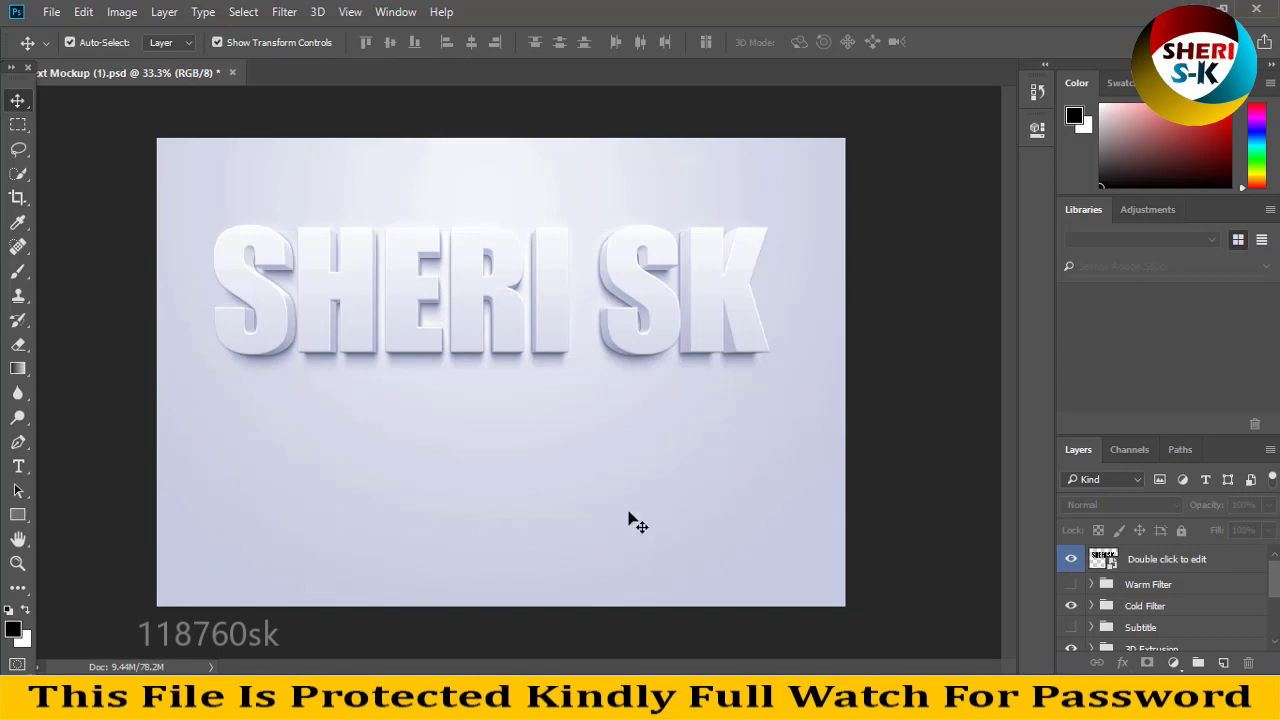
click(231, 73)
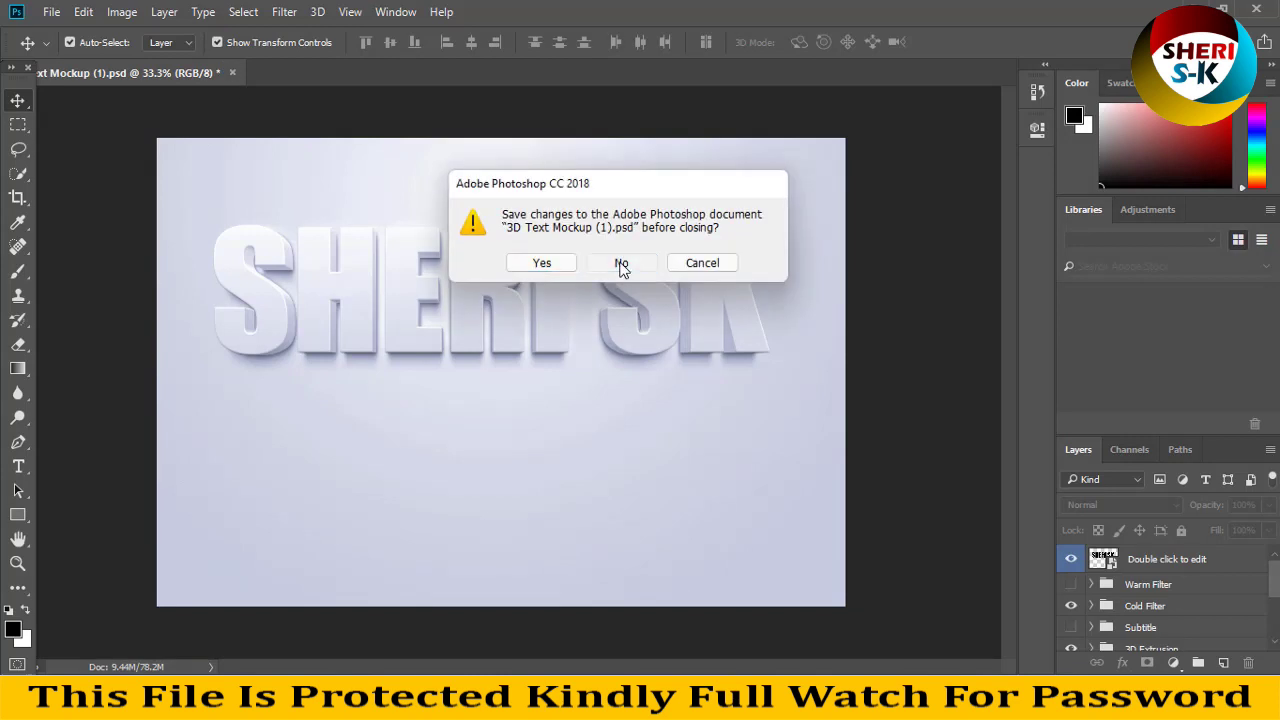
click(620, 264)
Bring up the 3D Text Mockup folder and select 3D Text Mockup (2).
mouse_move(577, 700)
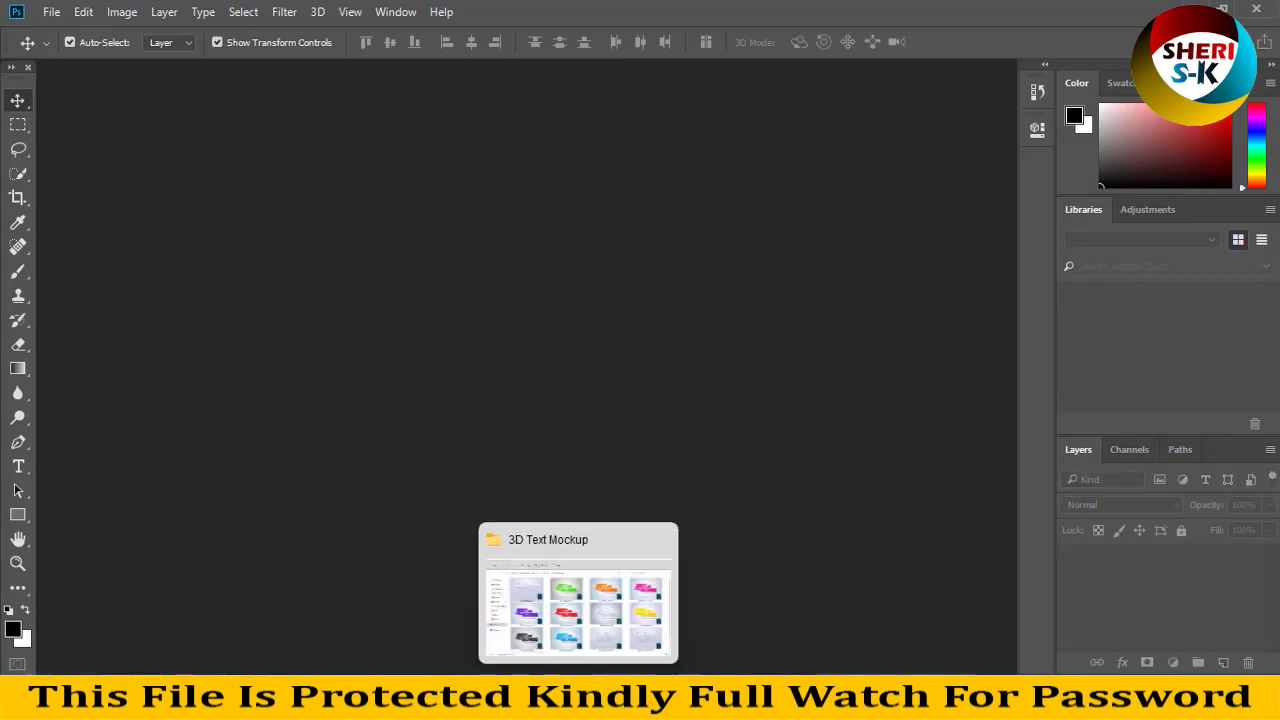
click(590, 598)
scroll(554, 337, down, 2)
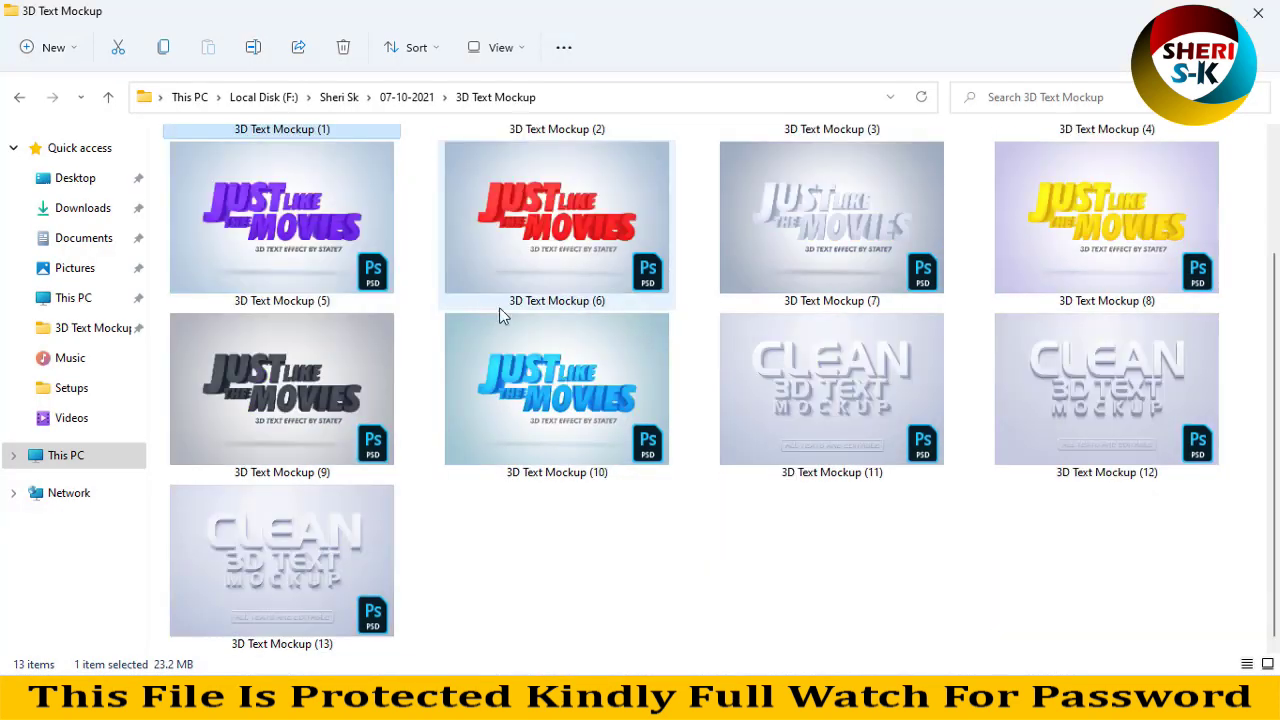
scroll(545, 360, up, 2)
click(588, 276)
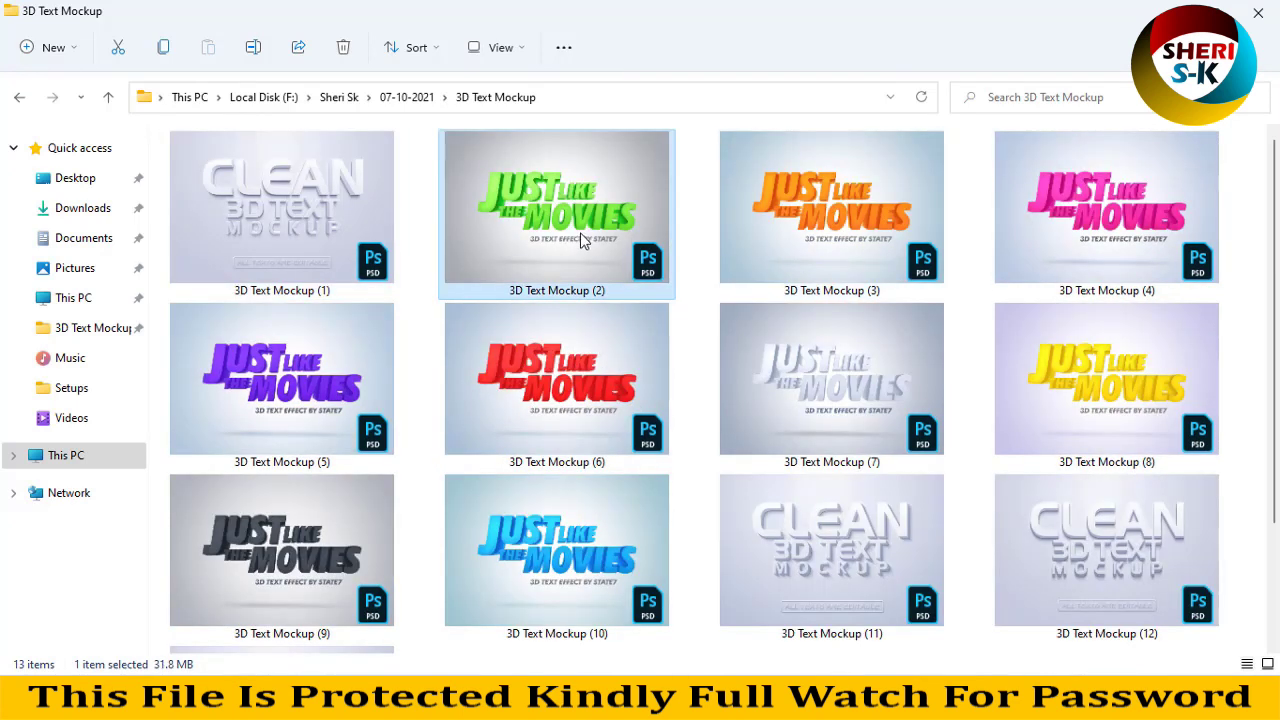
drag(537, 240, 566, 216)
Open 3D Text Mockup (2), hide the Background group, and give unlocked Layer 0 a grey Color Overlay.
double_click(566, 216)
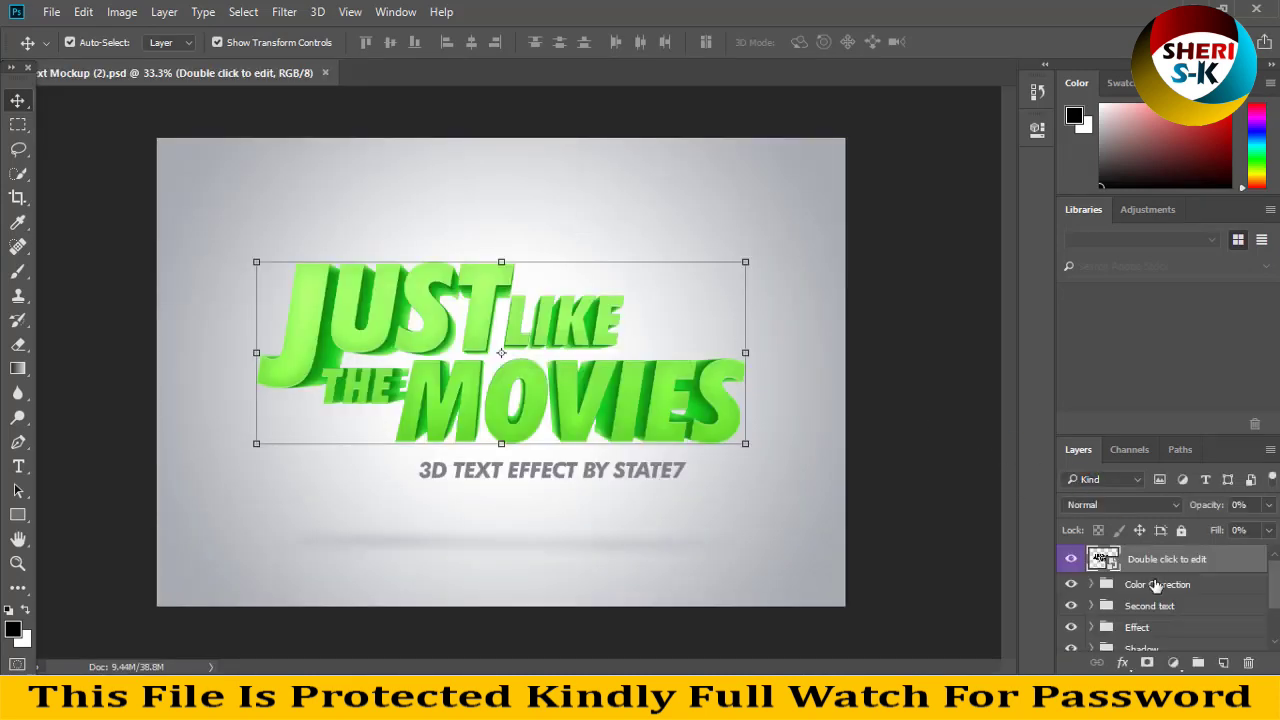
scroll(1160, 595, down, 2)
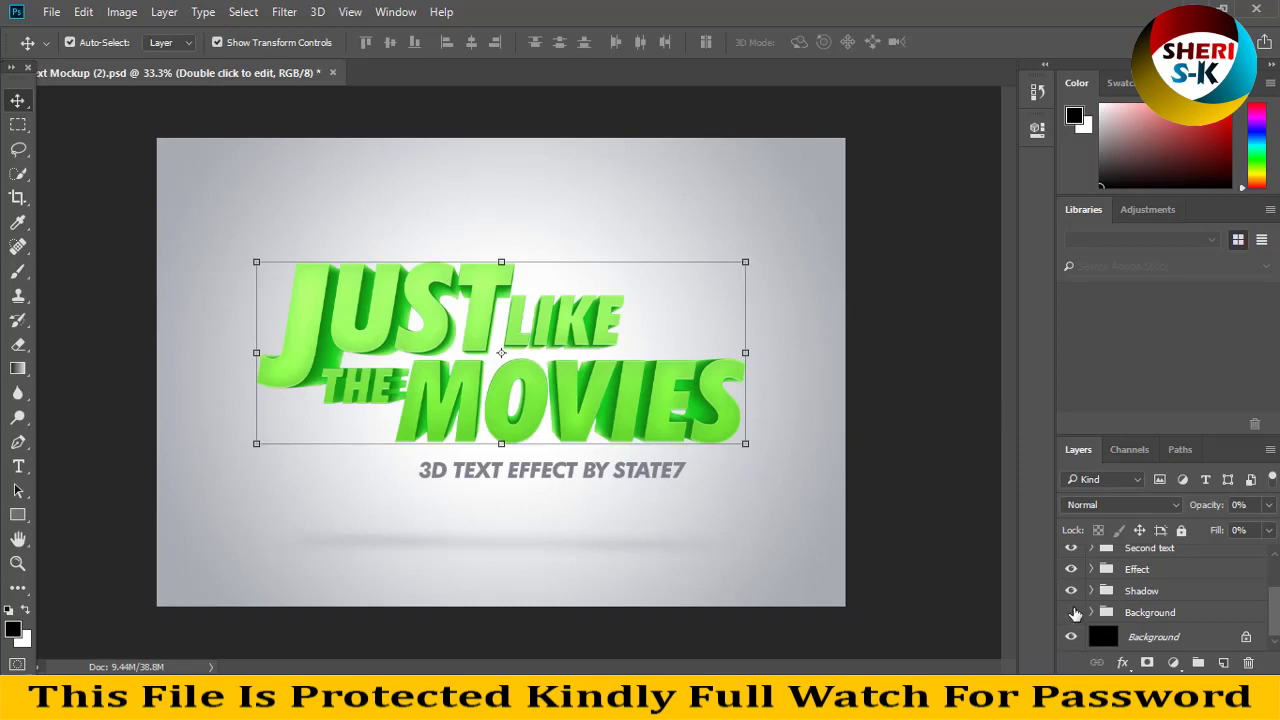
click(1072, 612)
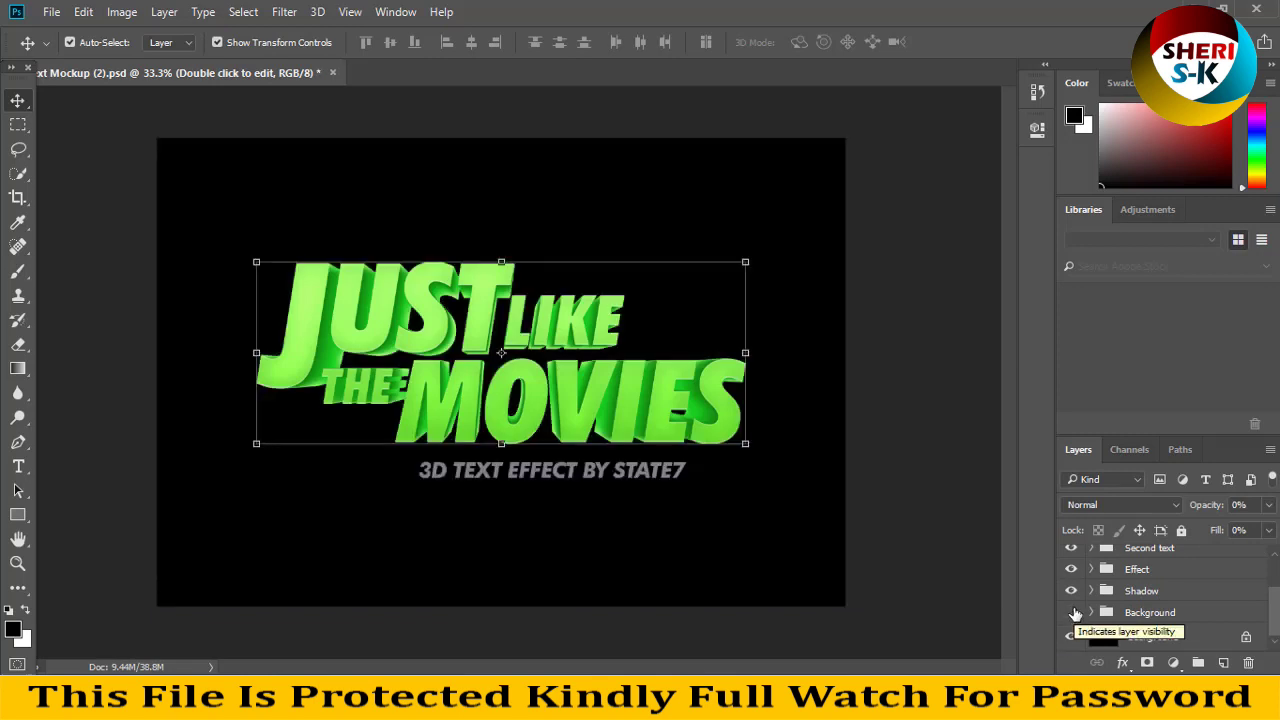
click(1245, 637)
click(1122, 662)
click(1204, 581)
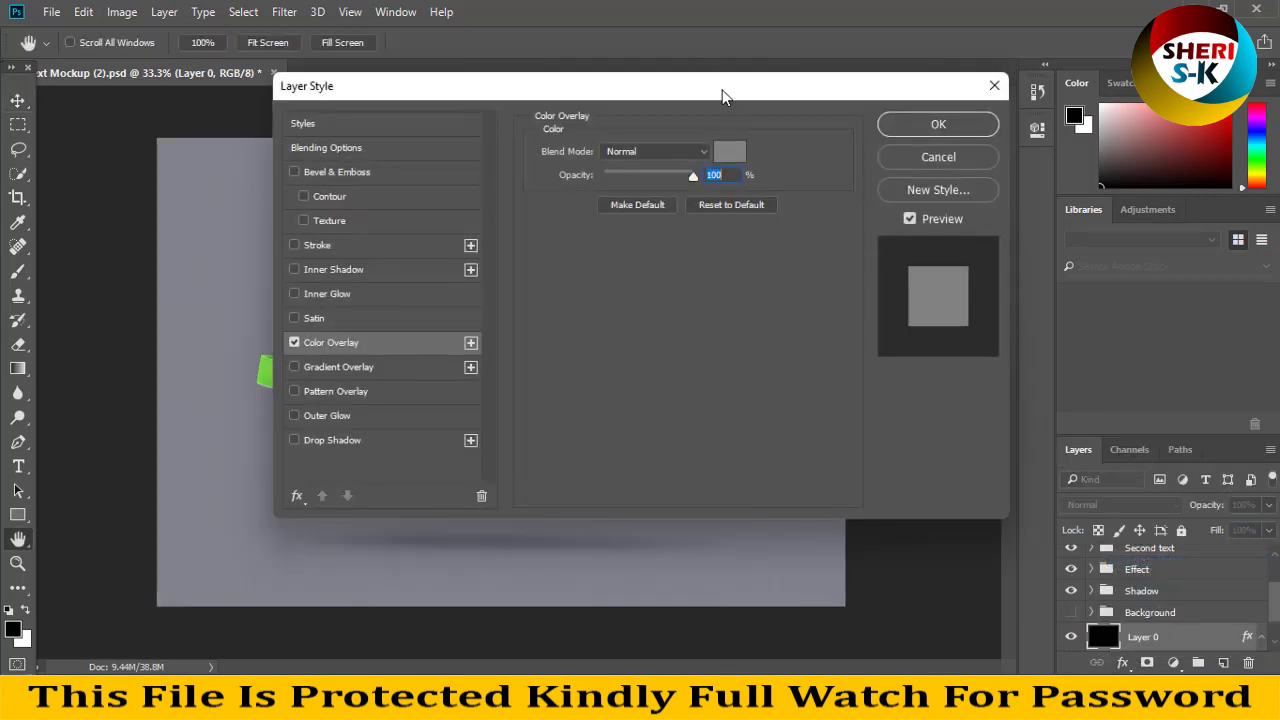
drag(732, 108, 732, 394)
click(992, 410)
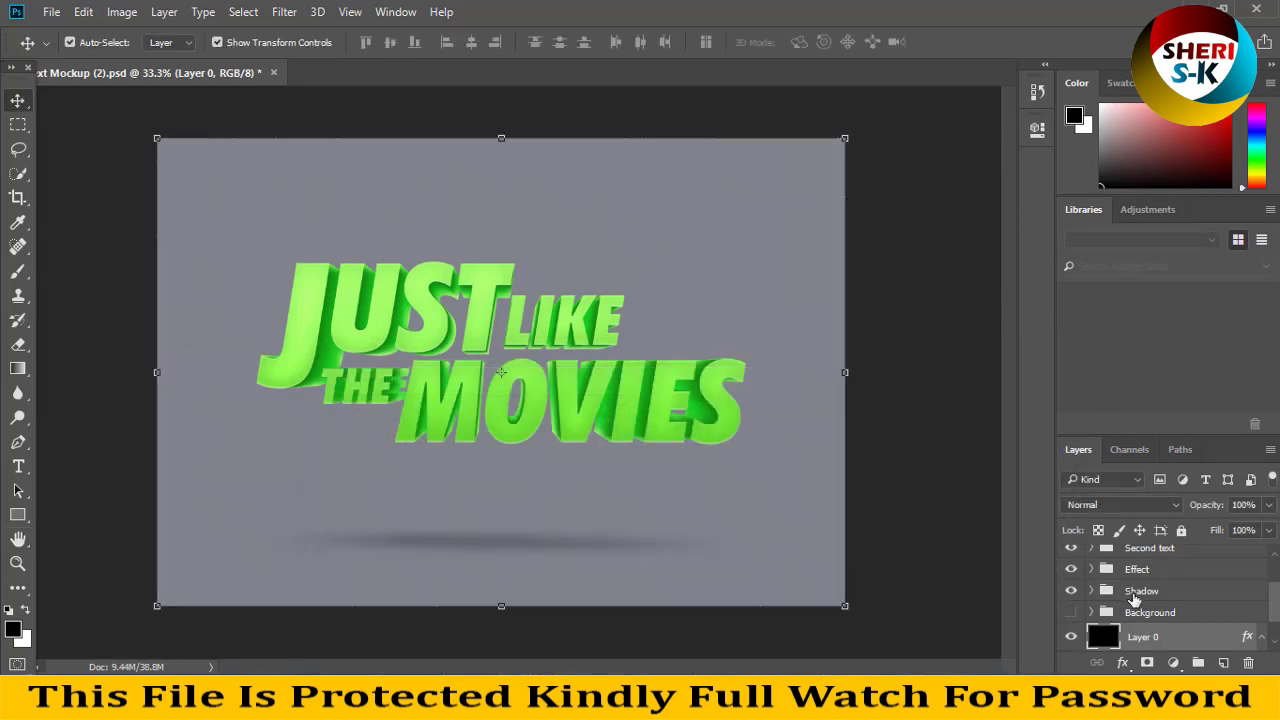
scroll(1138, 594, up, 3)
Open SUPER2.psb, delete every JUST LIKE THE MOVIES text layer including UST, and add empty Layer 1.
double_click(1104, 561)
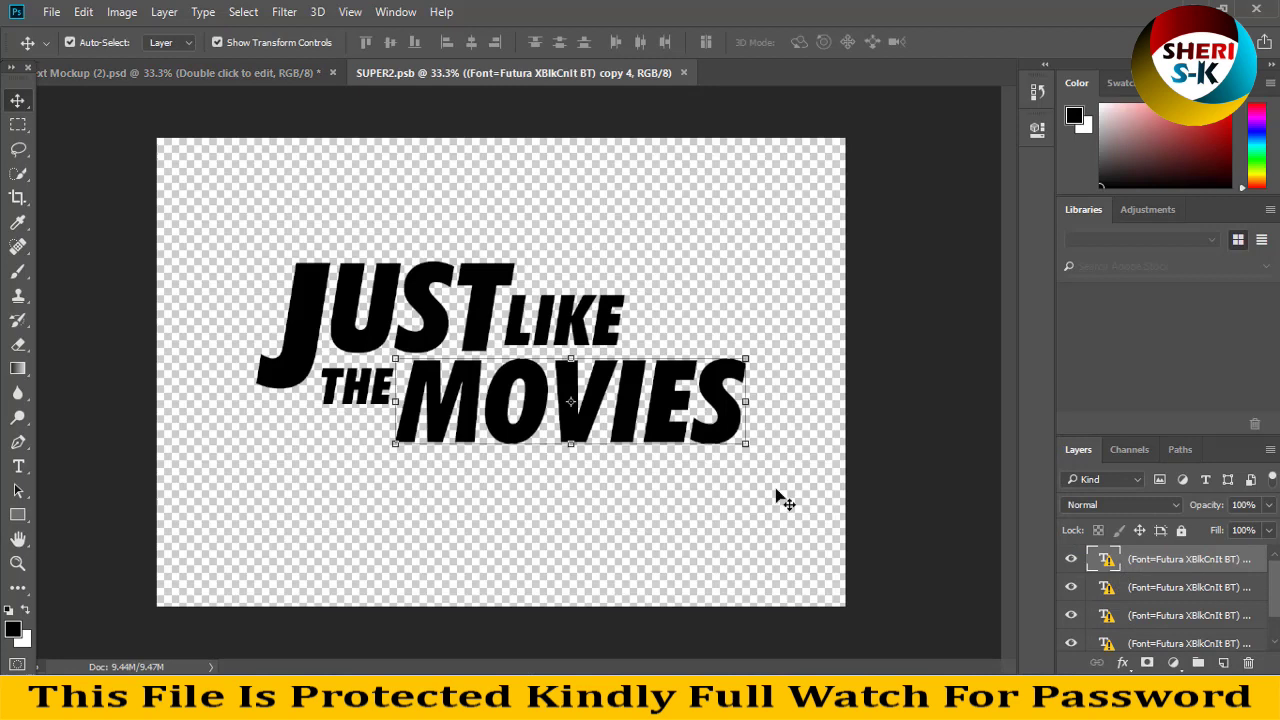
scroll(1175, 585, up, 1)
key(Delete)
key(Delete)
key(Delete)
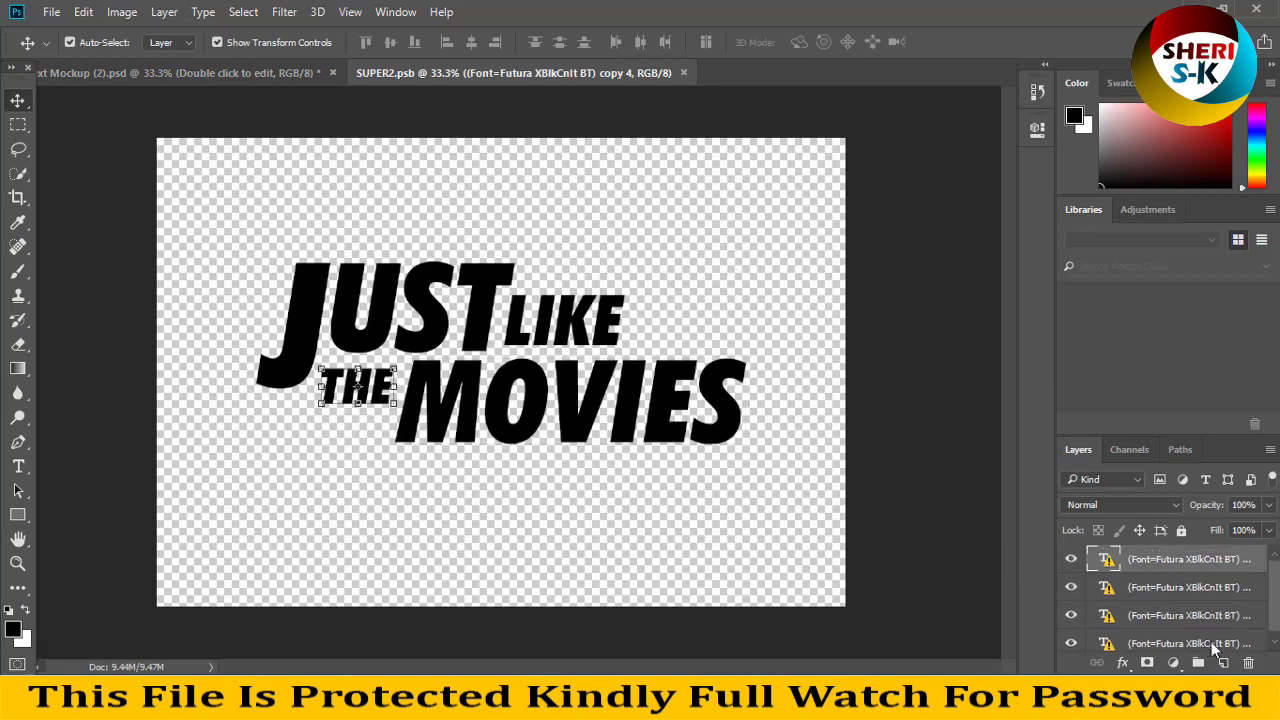
key(Delete)
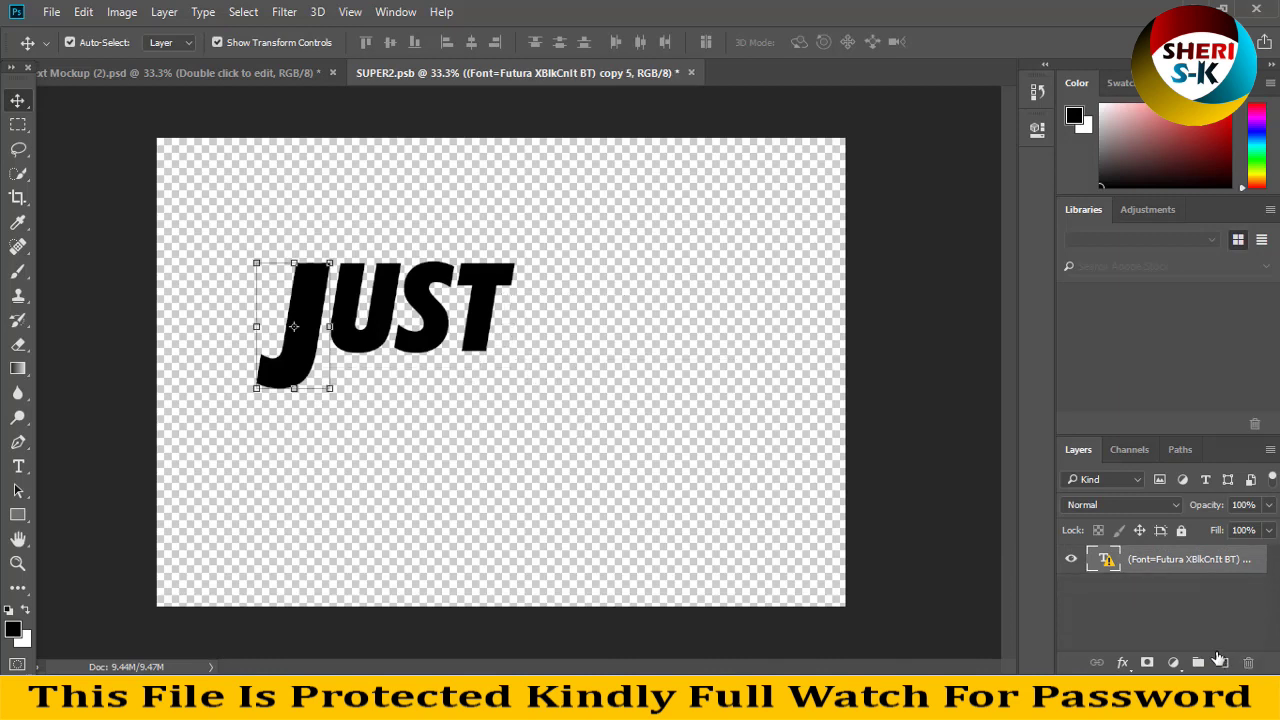
click(1221, 662)
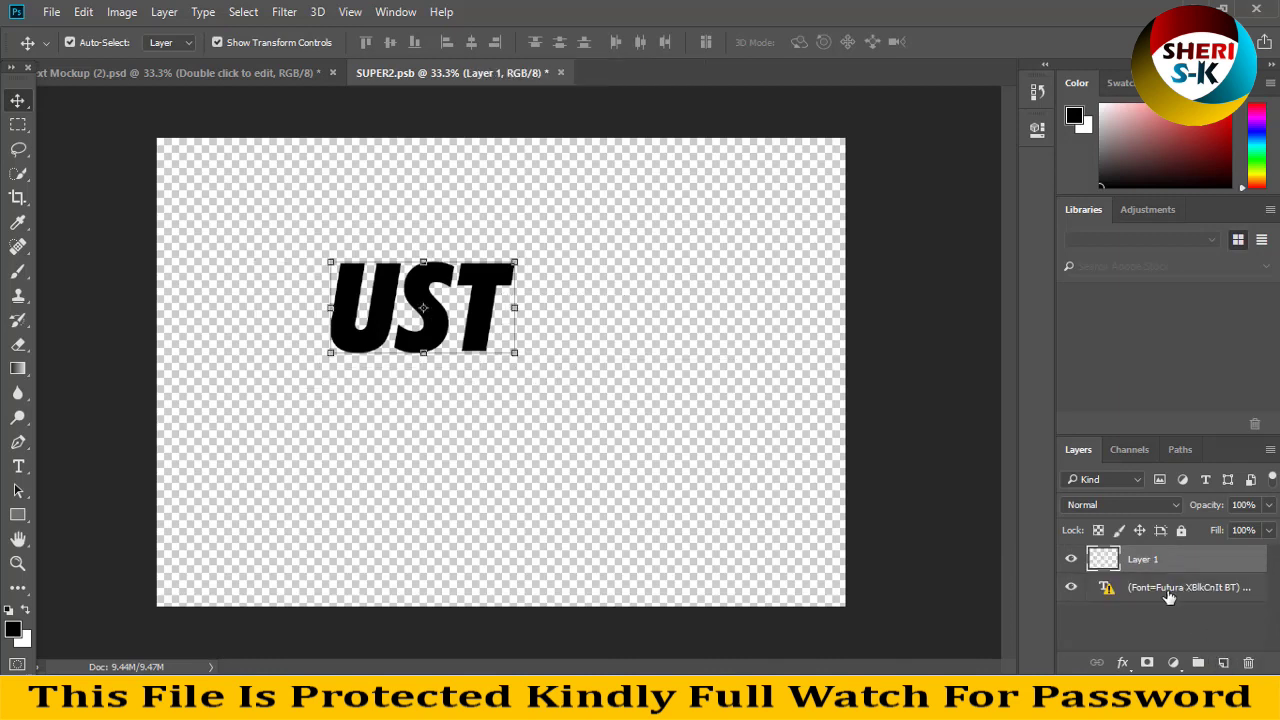
click(1175, 592)
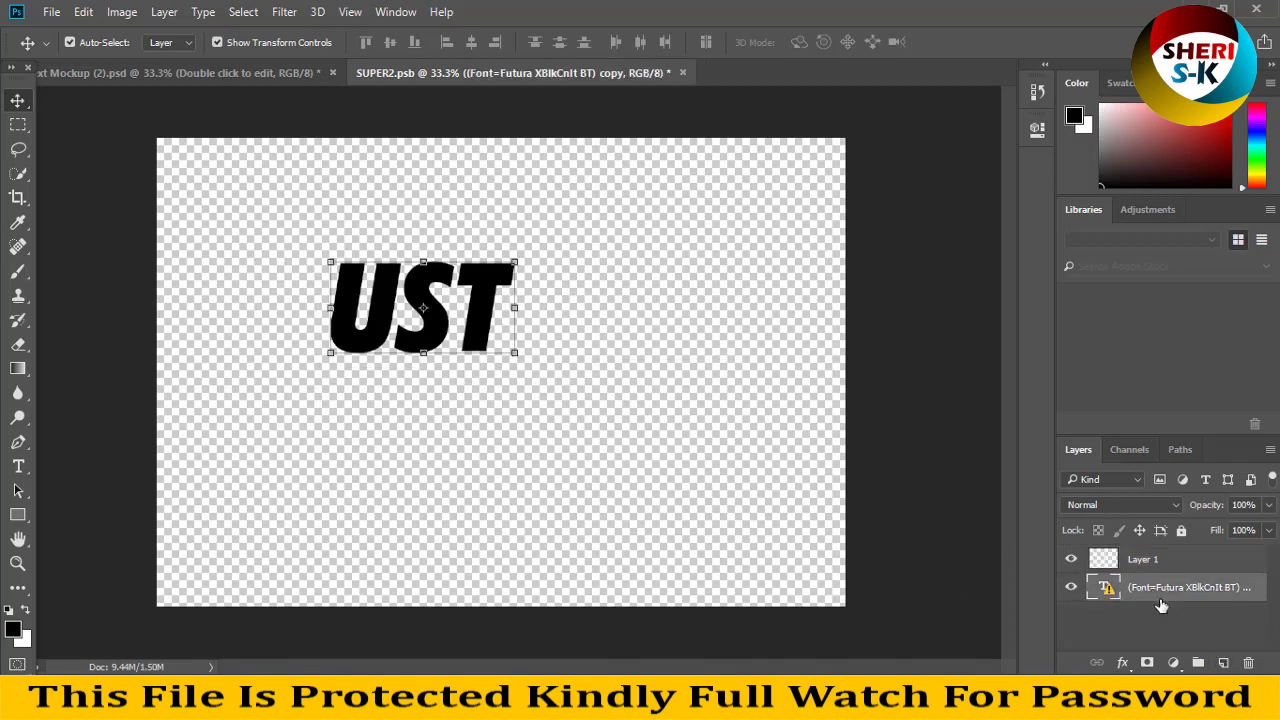
key(Delete)
Type 'SHERI SK' in SUPER2.psb and move it to the canvas centre.
click(17, 467)
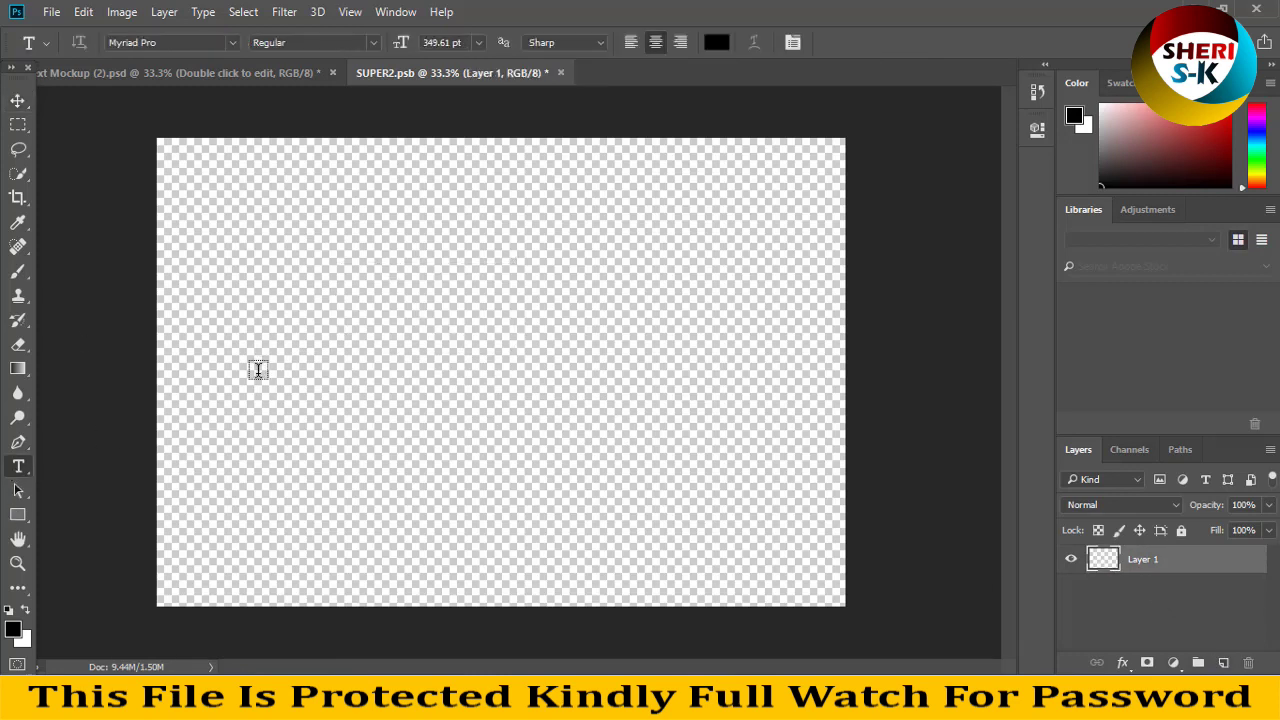
click(275, 330)
text(SHERI)
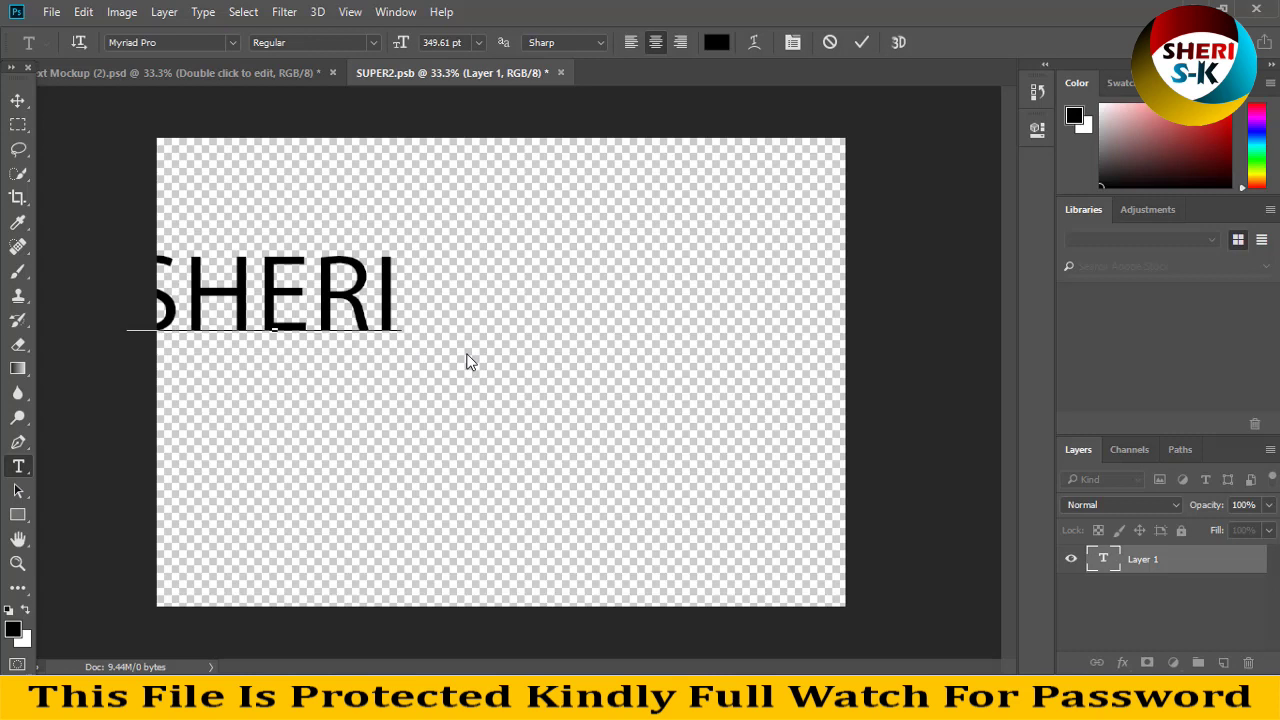
text( SK)
click(18, 100)
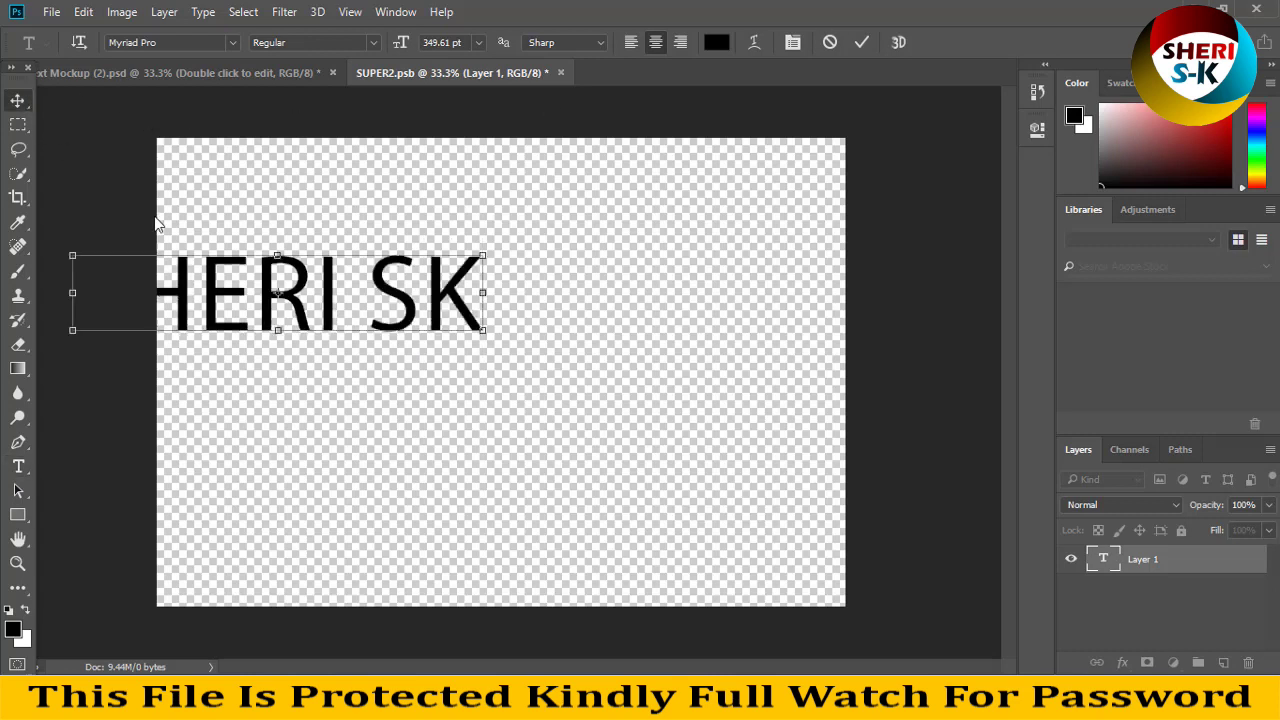
drag(417, 288, 641, 336)
click(18, 124)
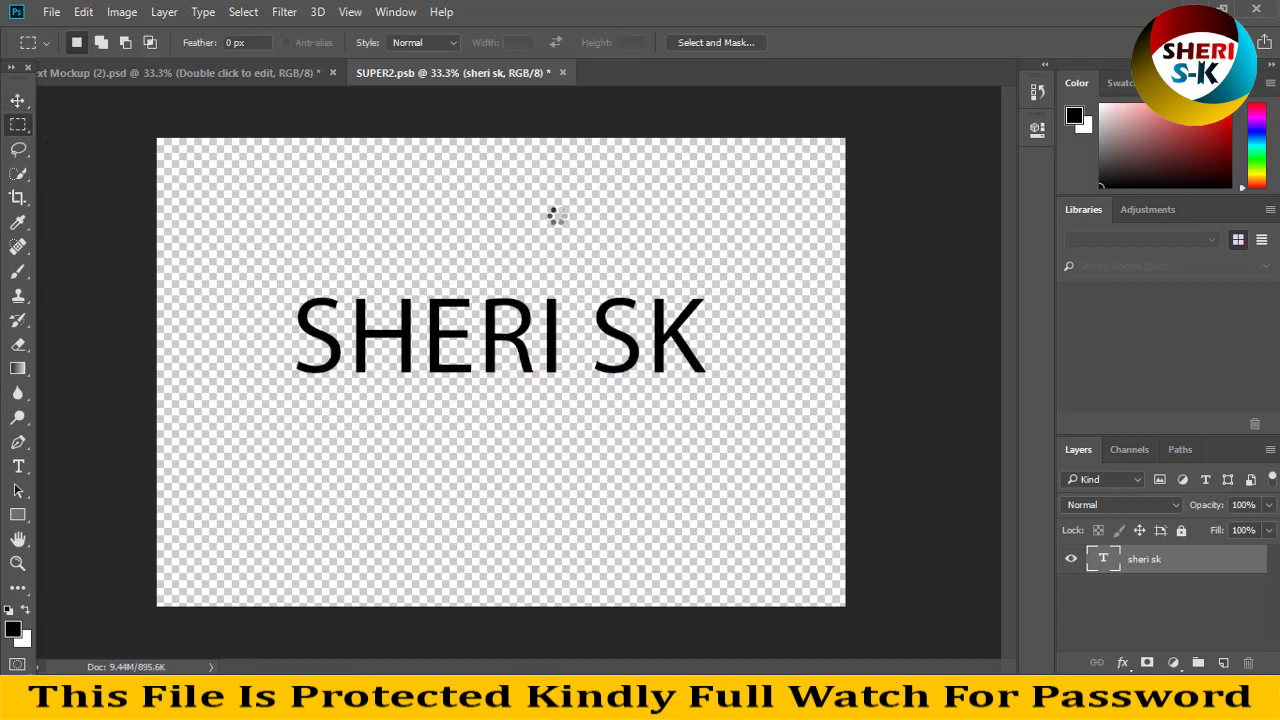
View the green mockup result, then close SUPER2.psb and 3D Text Mockup (2) without saving.
click(283, 70)
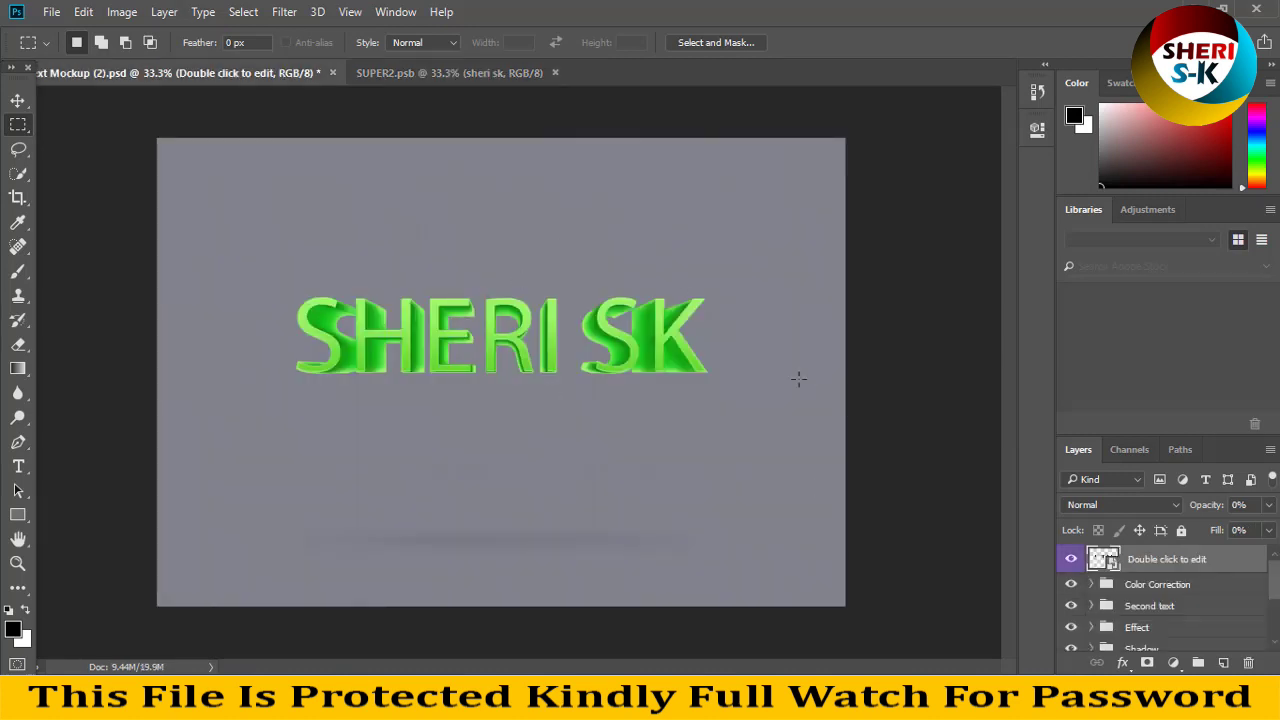
click(555, 73)
click(333, 72)
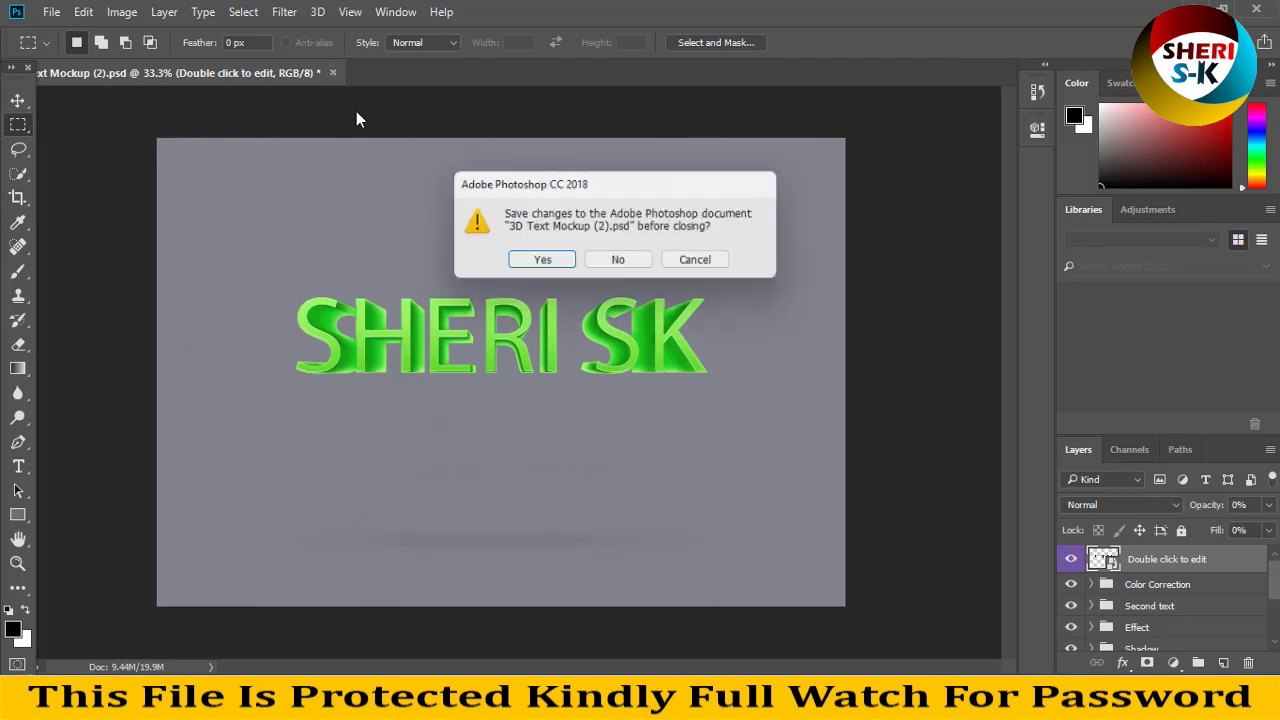
click(611, 260)
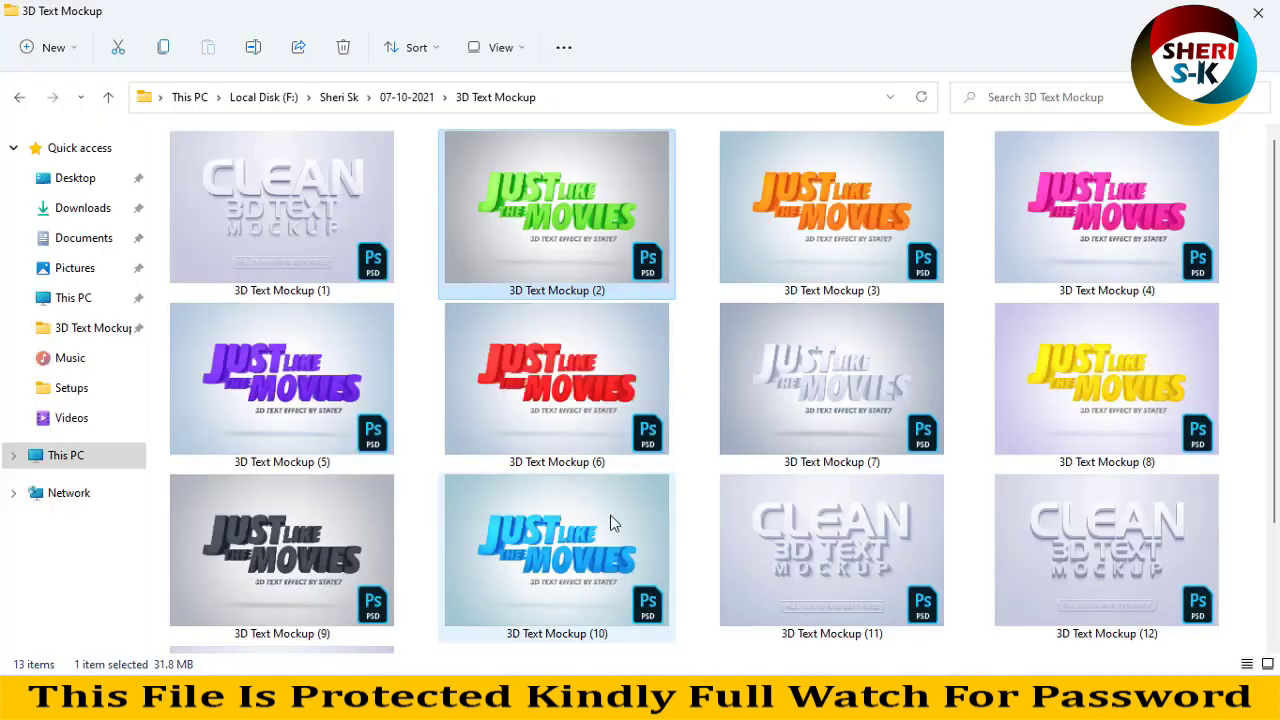
scroll(728, 462, down, 2)
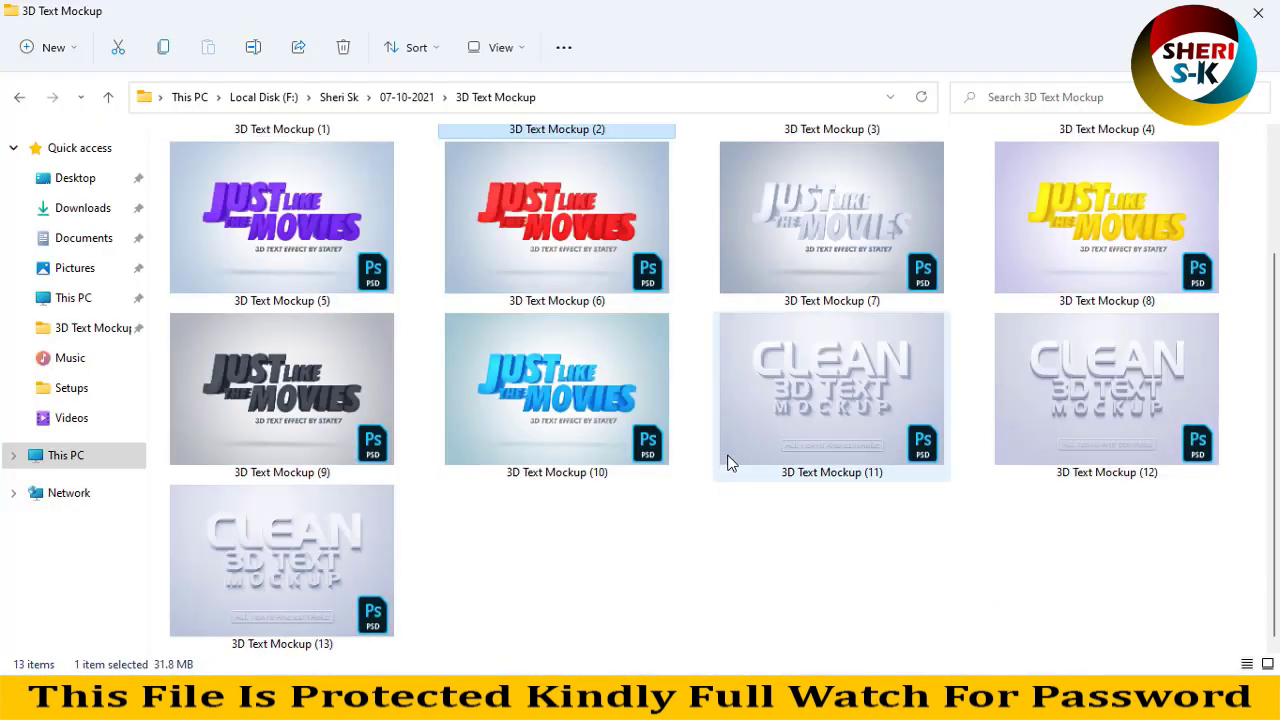
click(1100, 390)
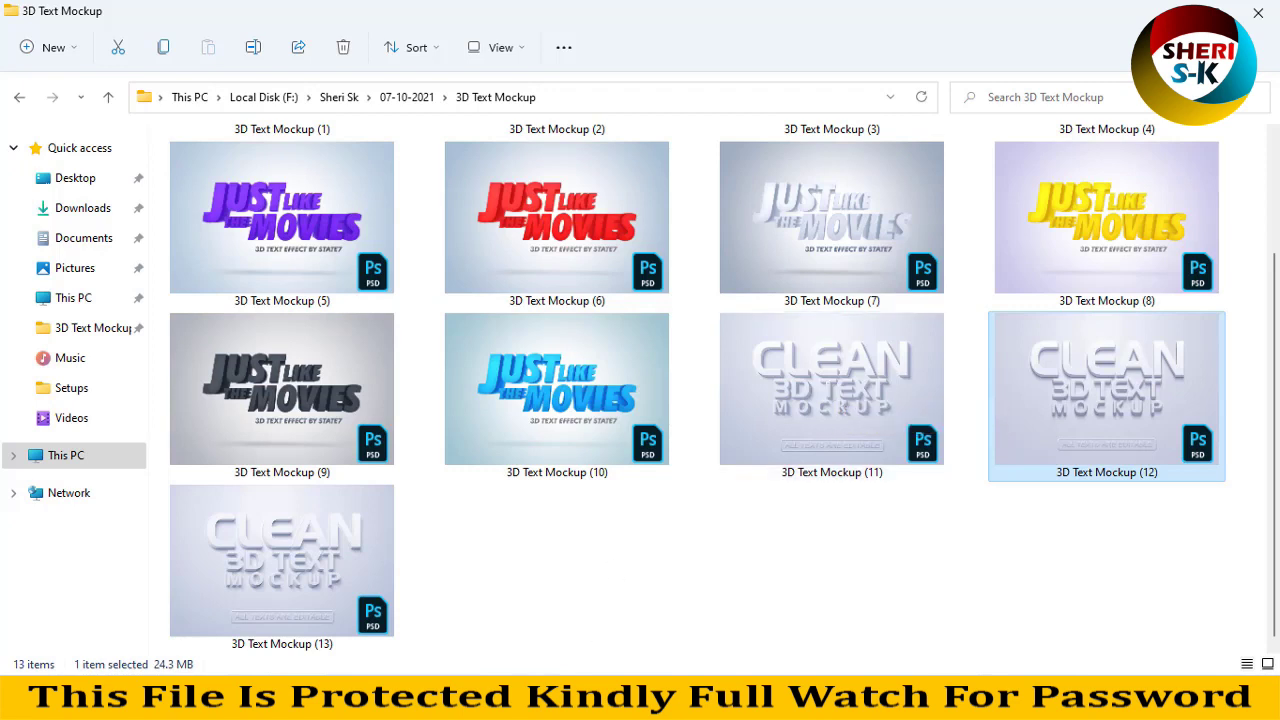
click(600, 705)
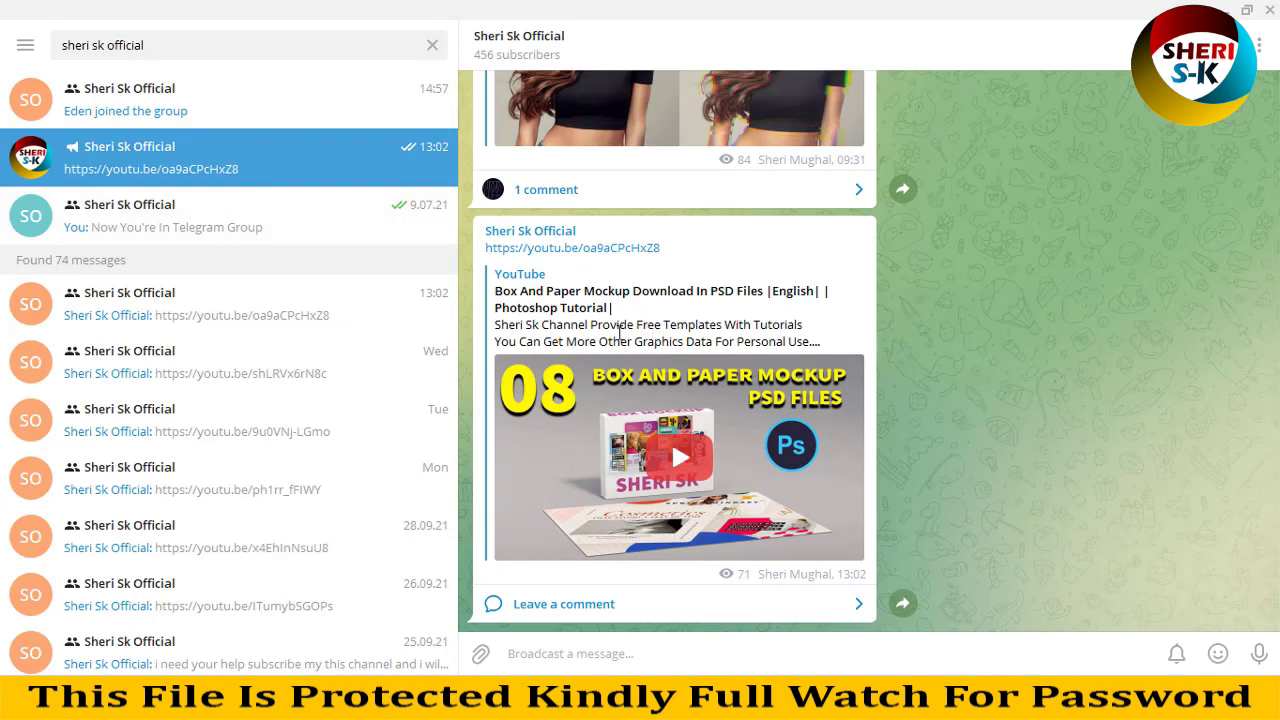
click(1225, 9)
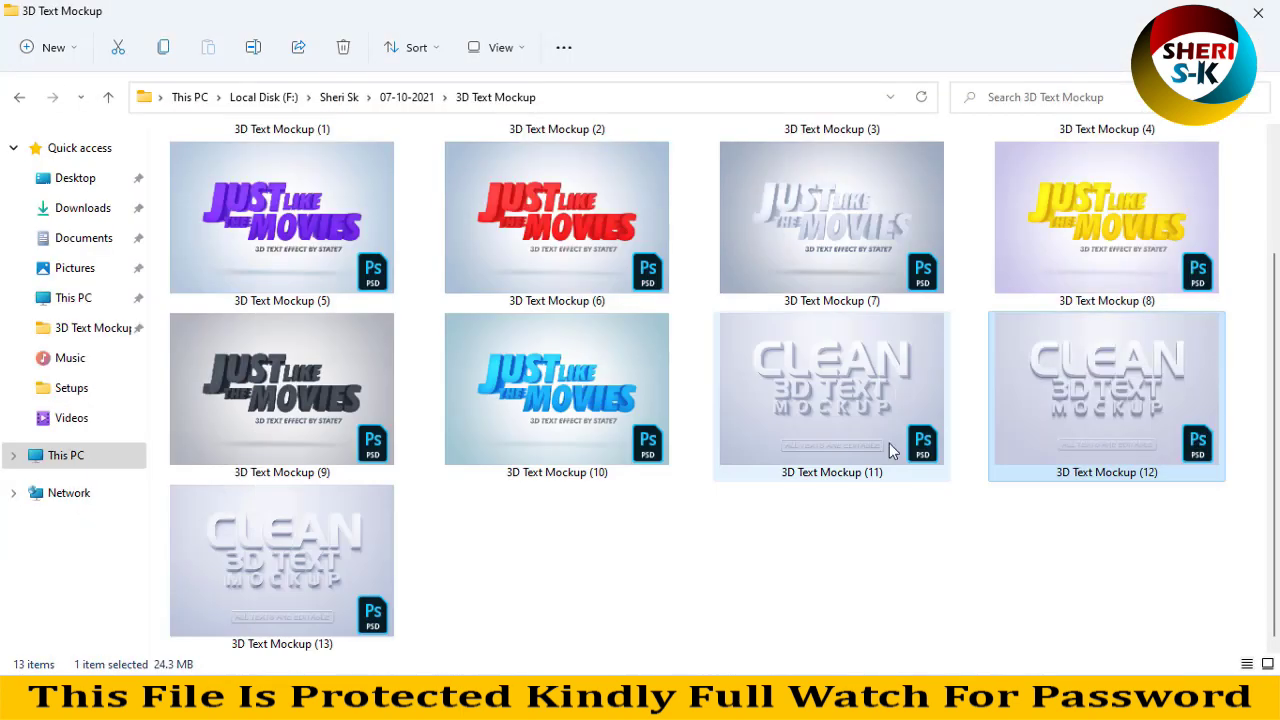
scroll(808, 497, up, 2)
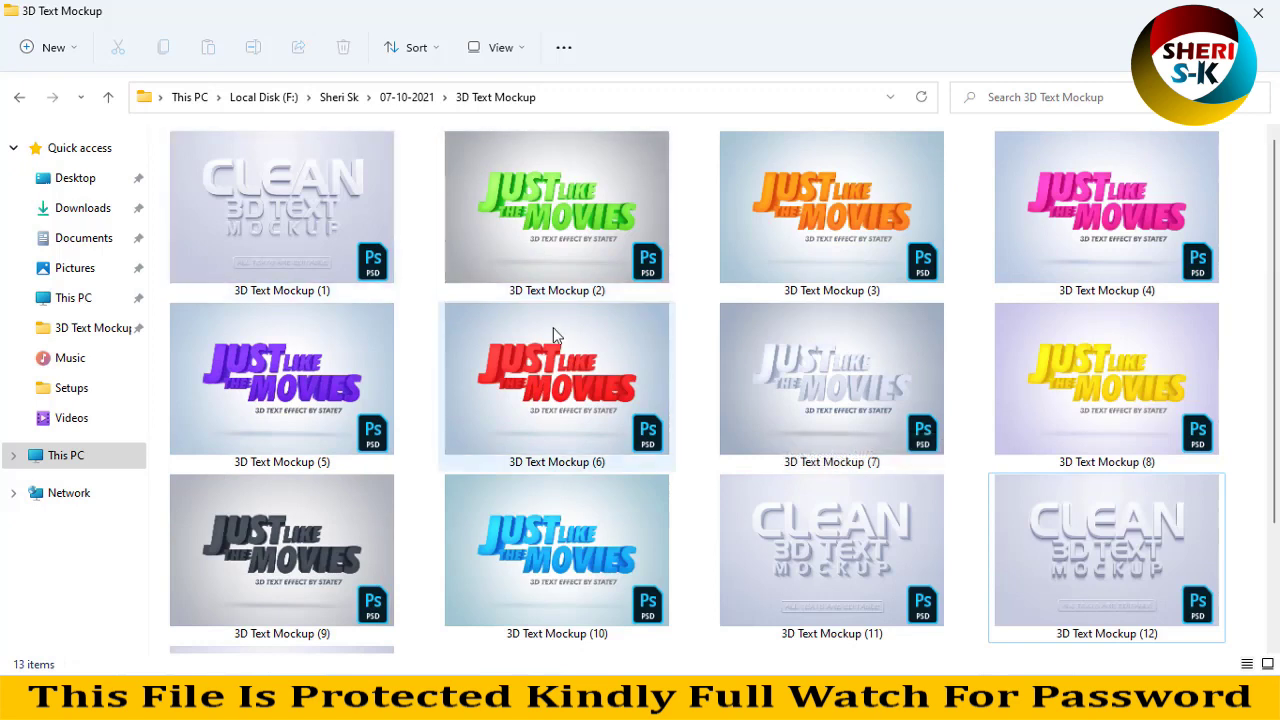